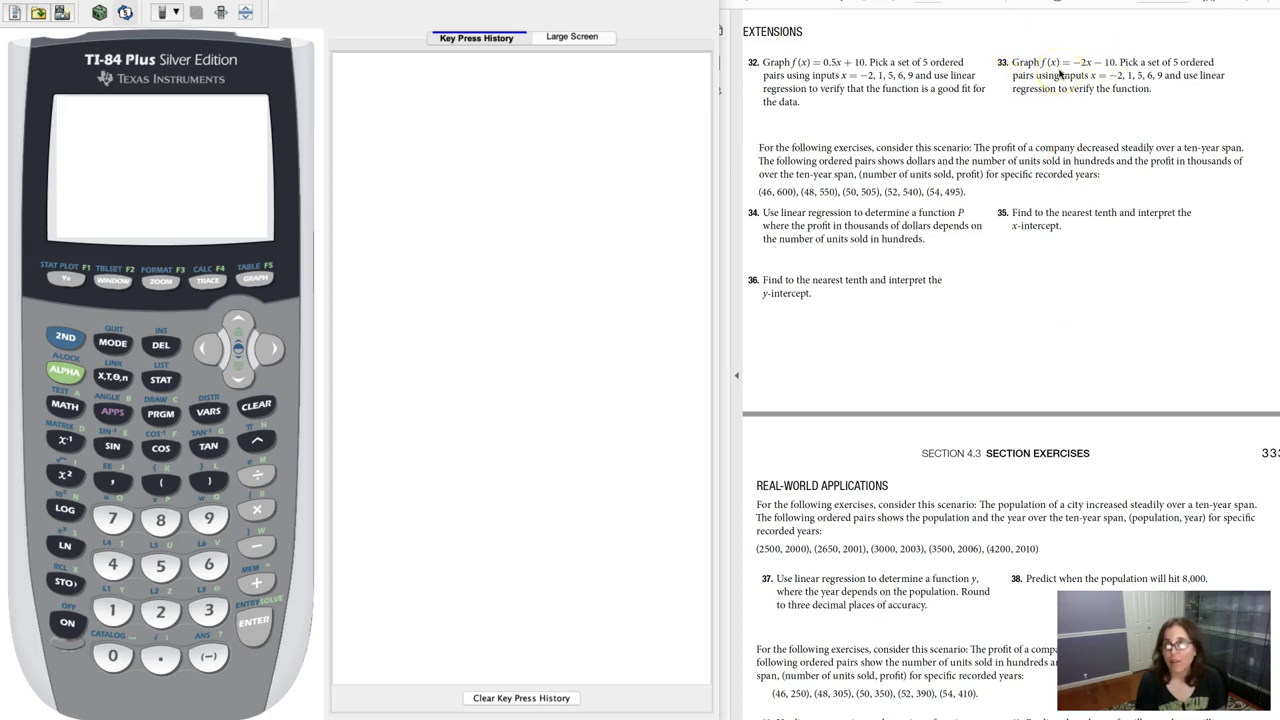
In the Y= editor, toggle the Plot1 setting above the Y1 line.
scroll(1059, 73, up, 1)
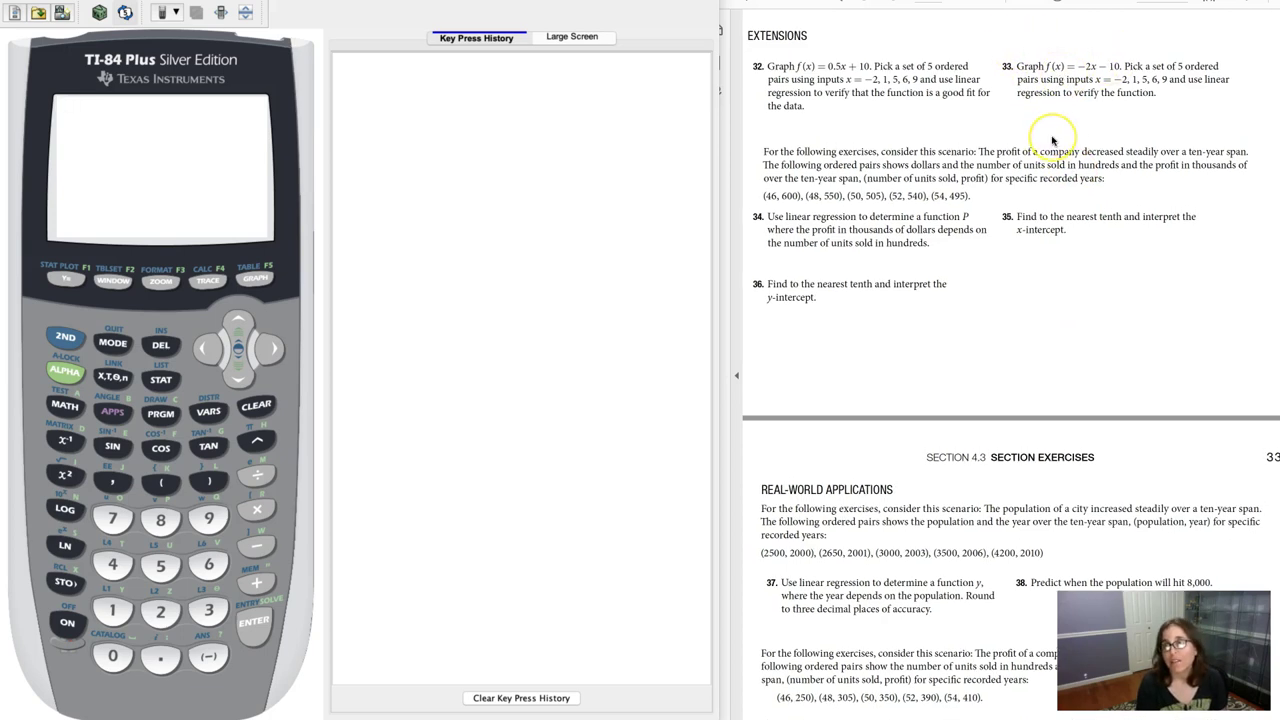
scroll(1052, 140, down, 2)
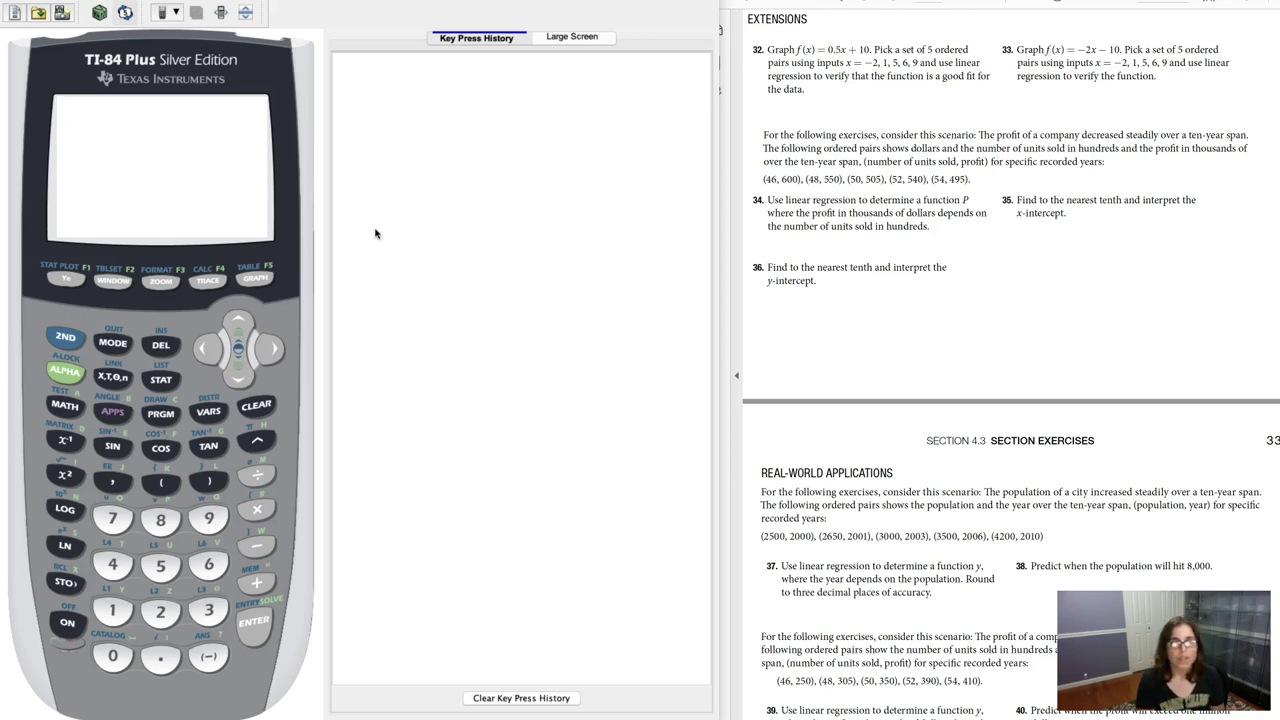
click(60, 279)
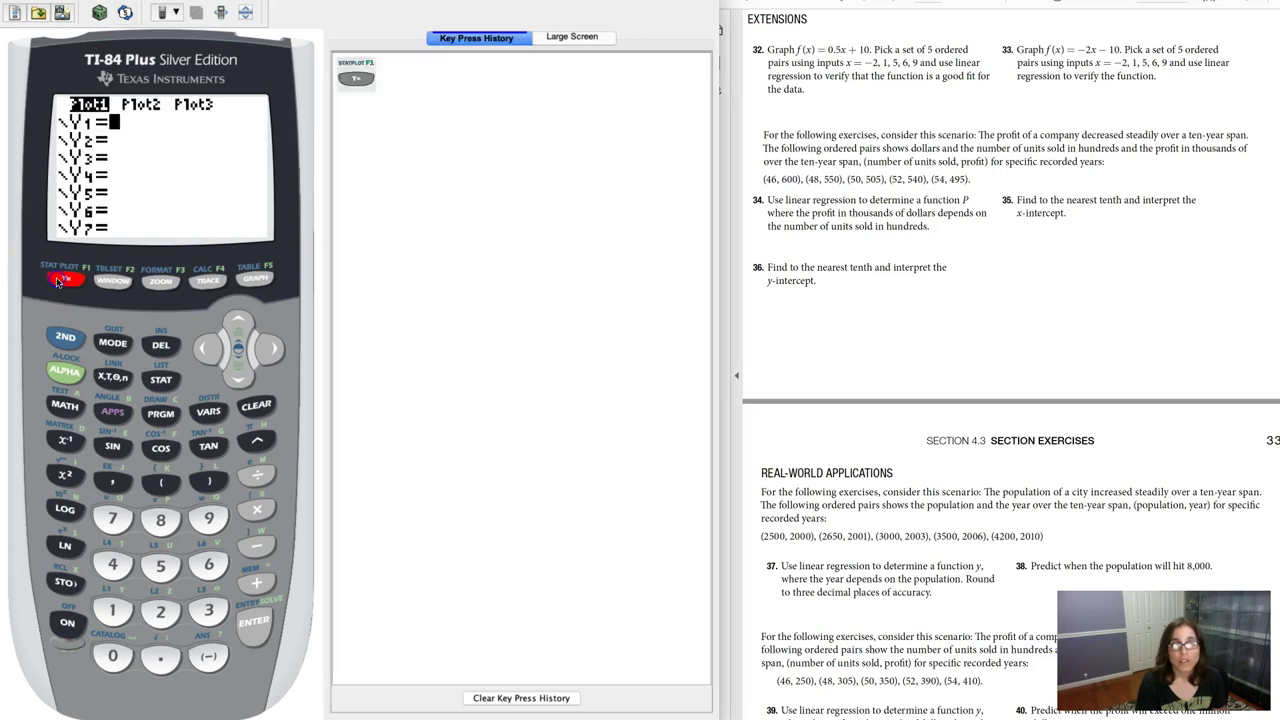
click(239, 320)
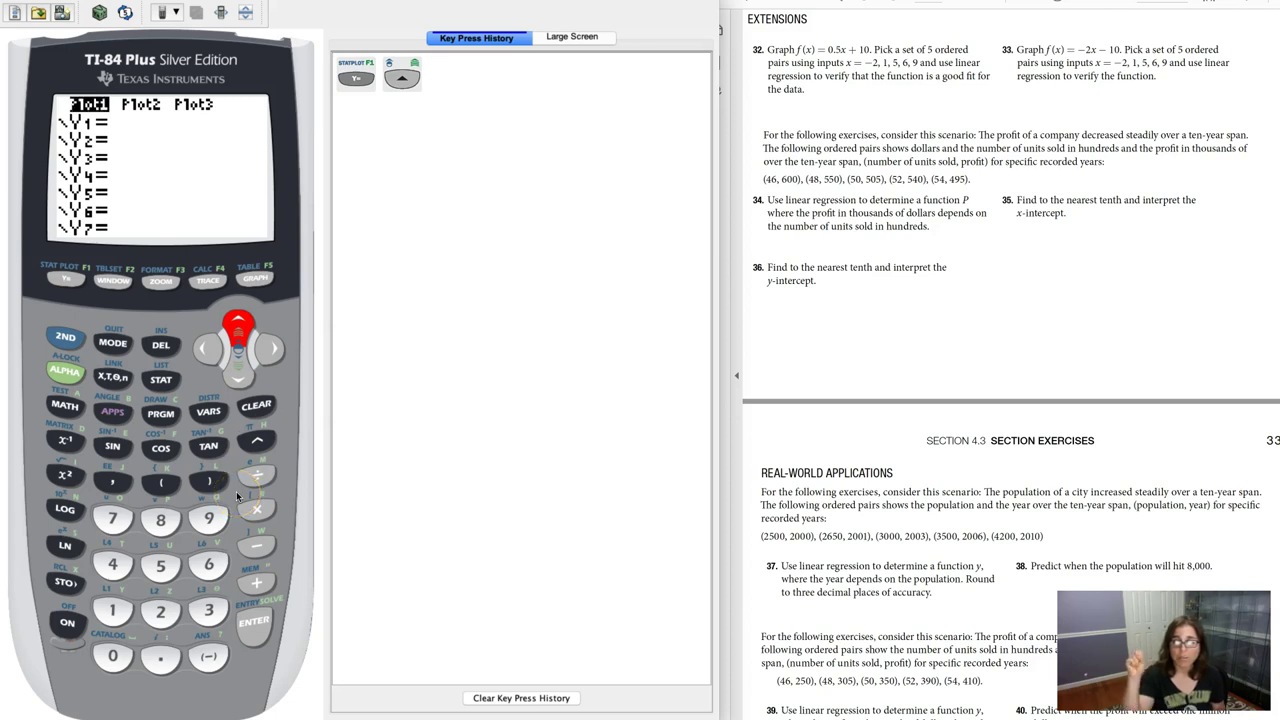
key(Return)
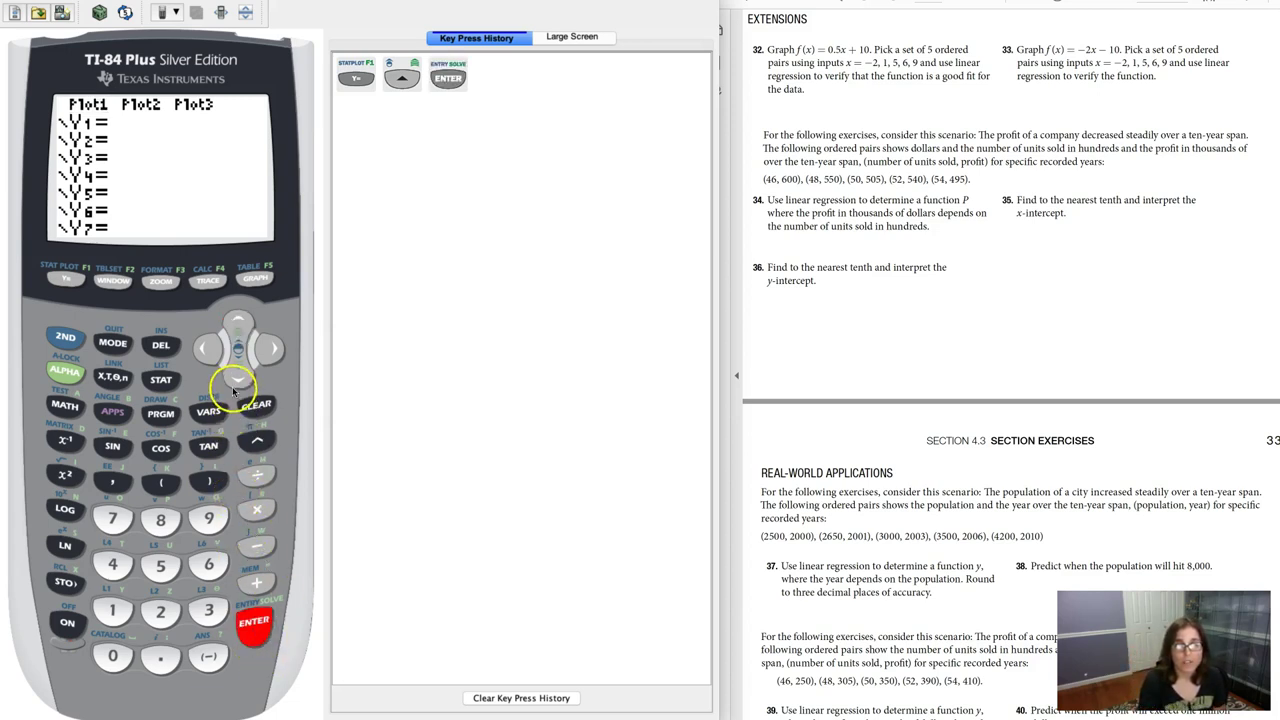
click(236, 382)
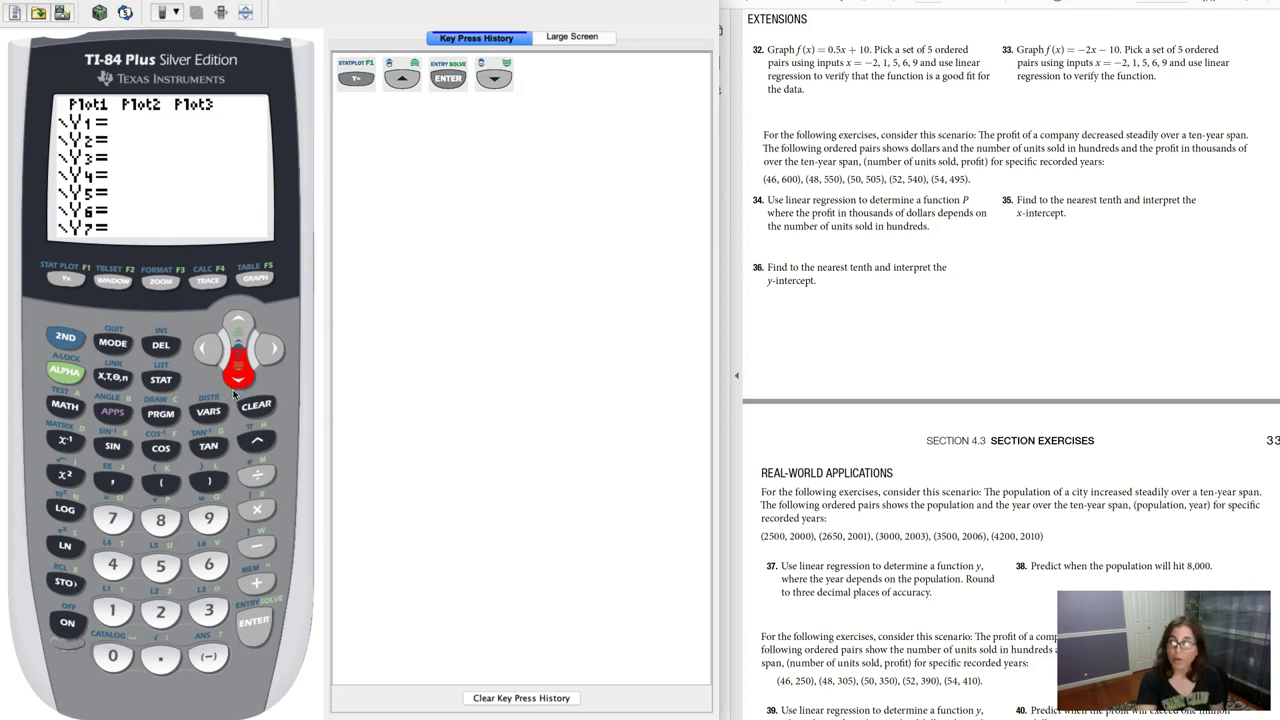
Turn Plot1 on from STAT PLOT as a scatter plot of Xlist L1 and Ylist L2.
click(66, 340)
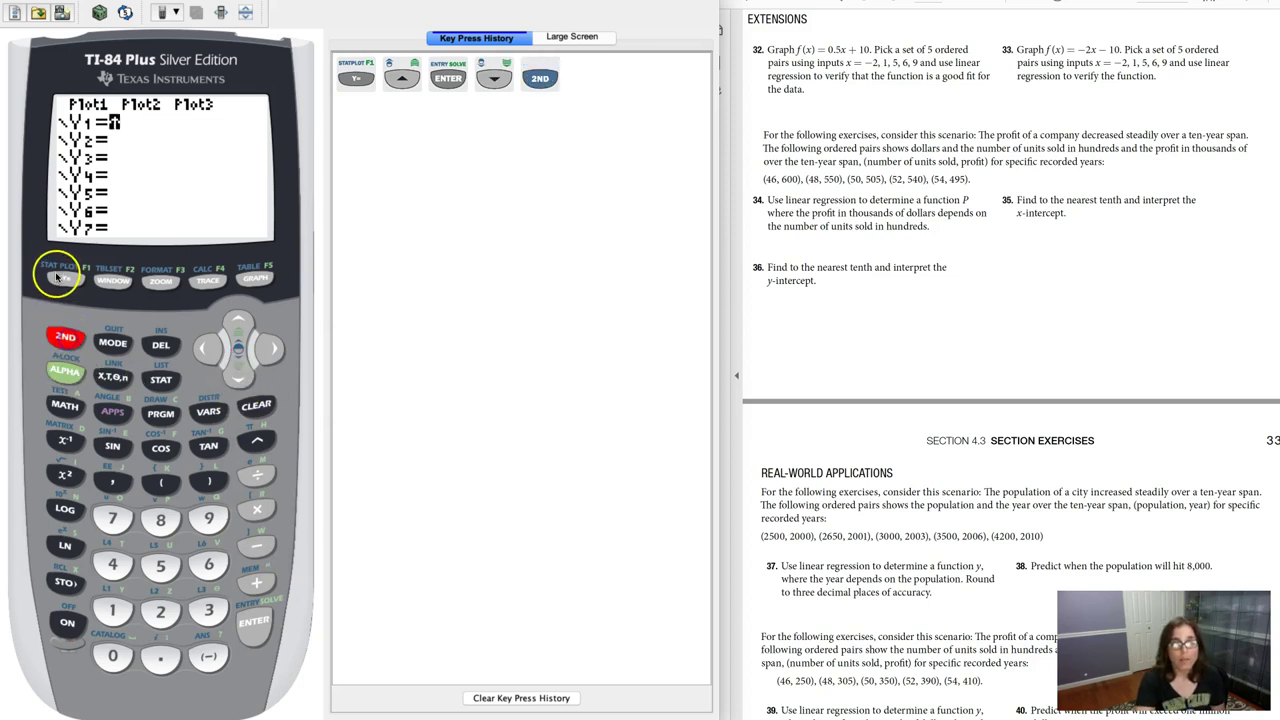
click(66, 279)
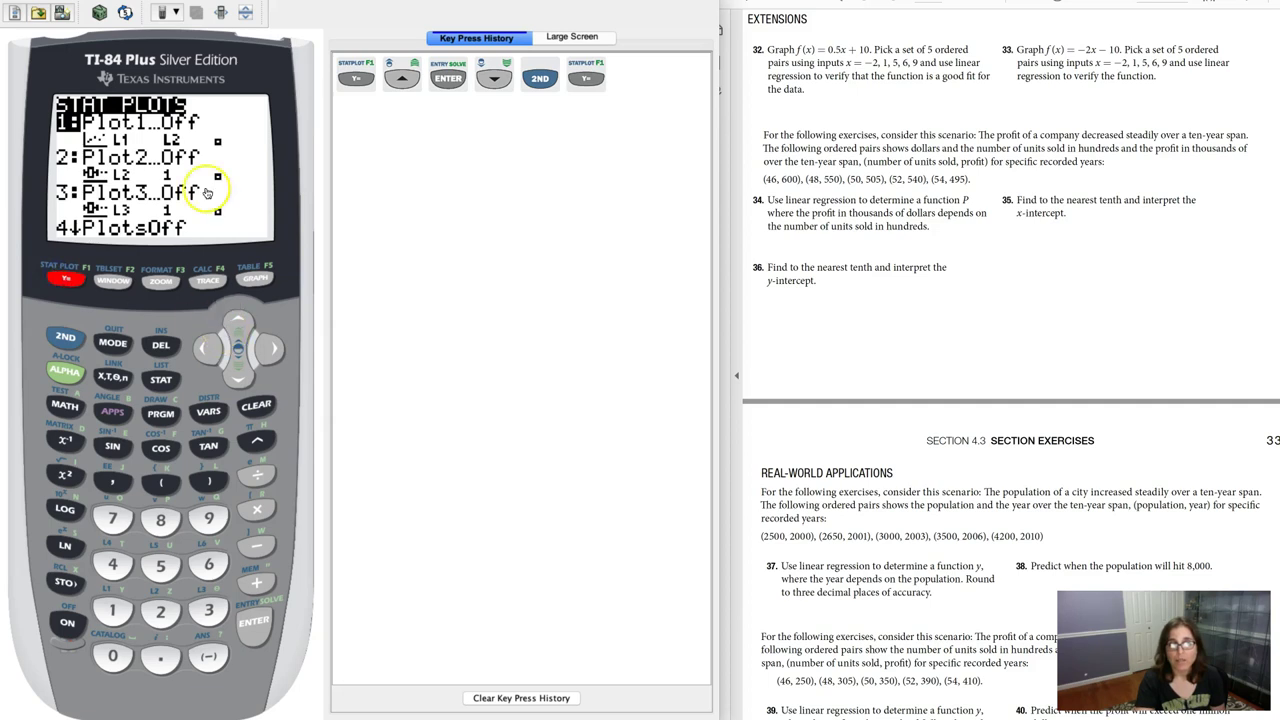
click(255, 612)
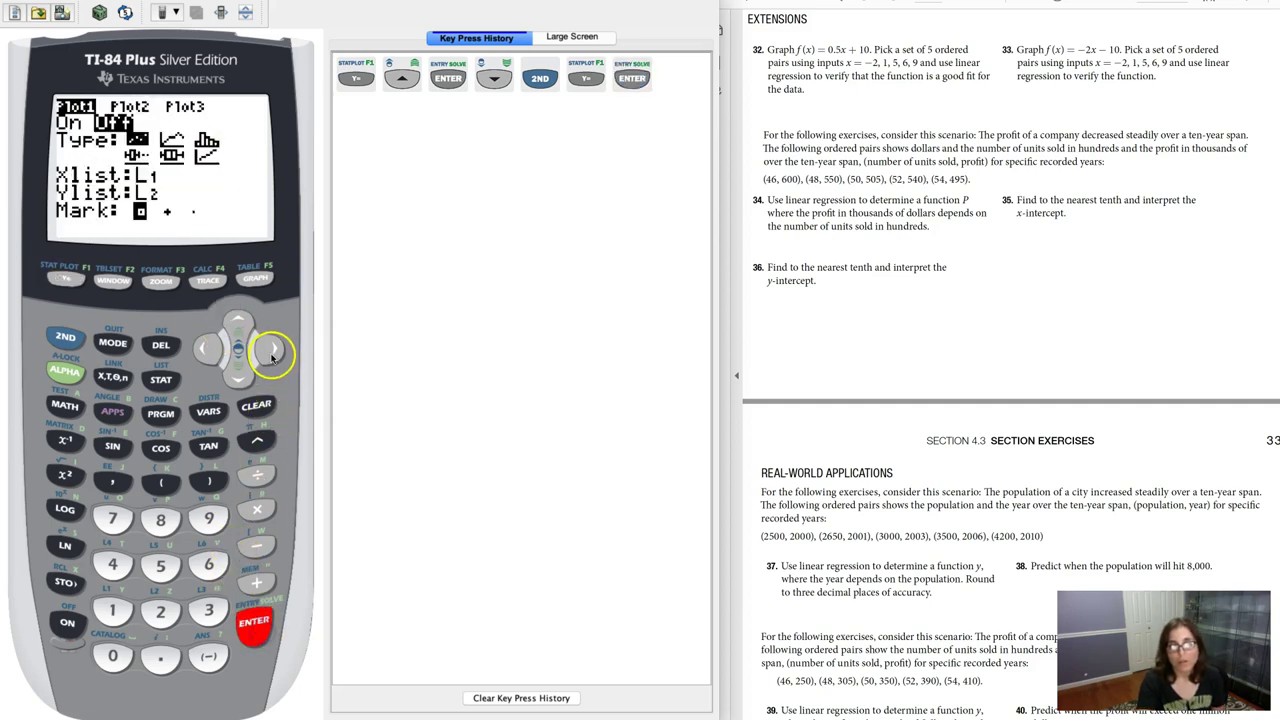
click(255, 622)
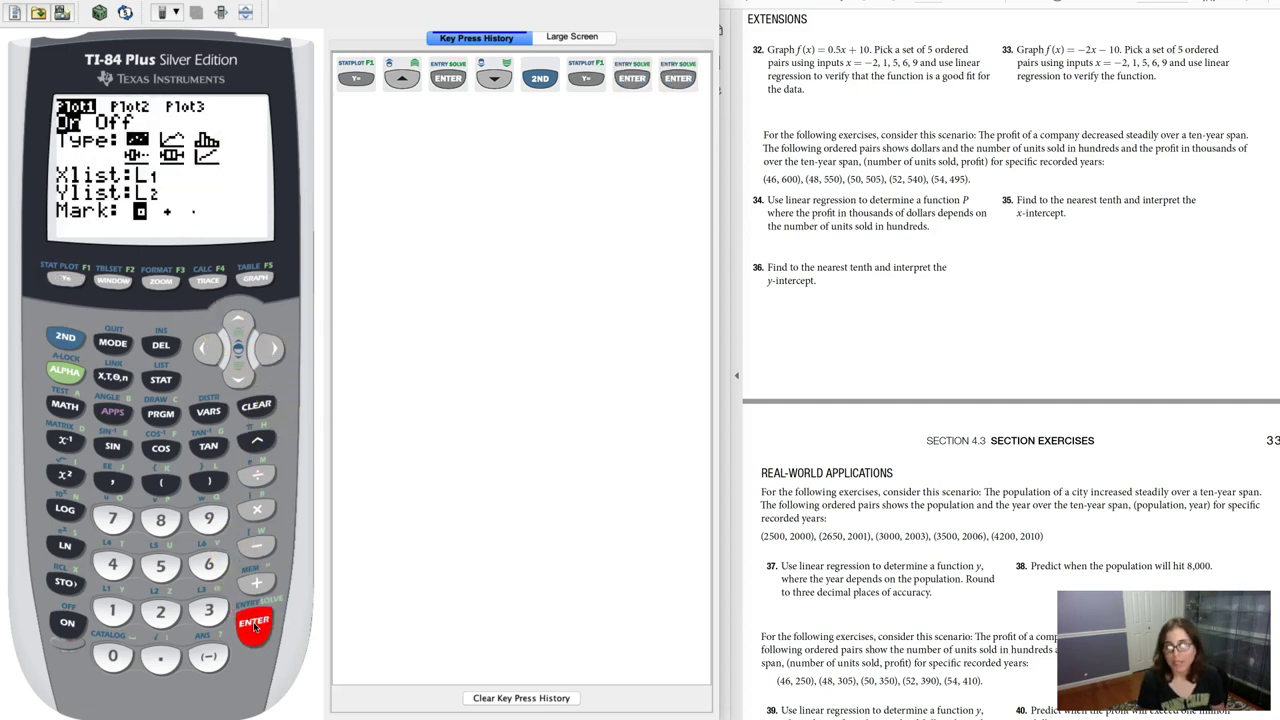
click(267, 346)
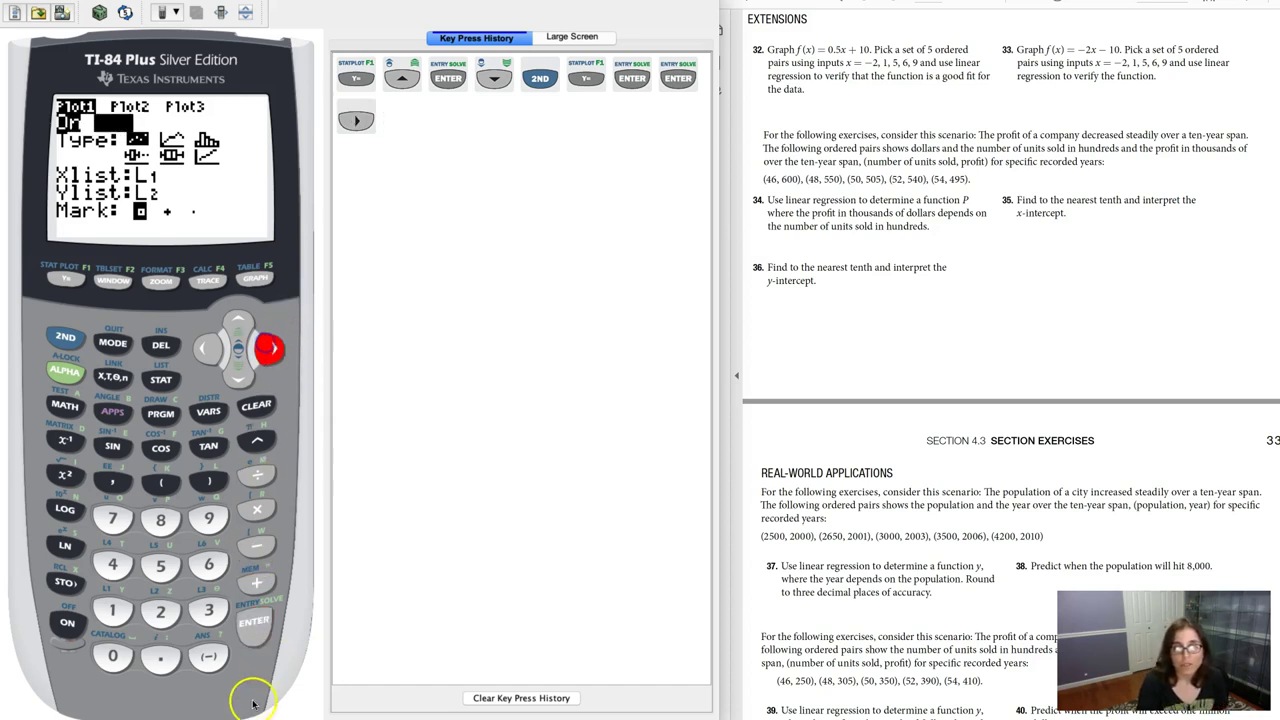
click(256, 625)
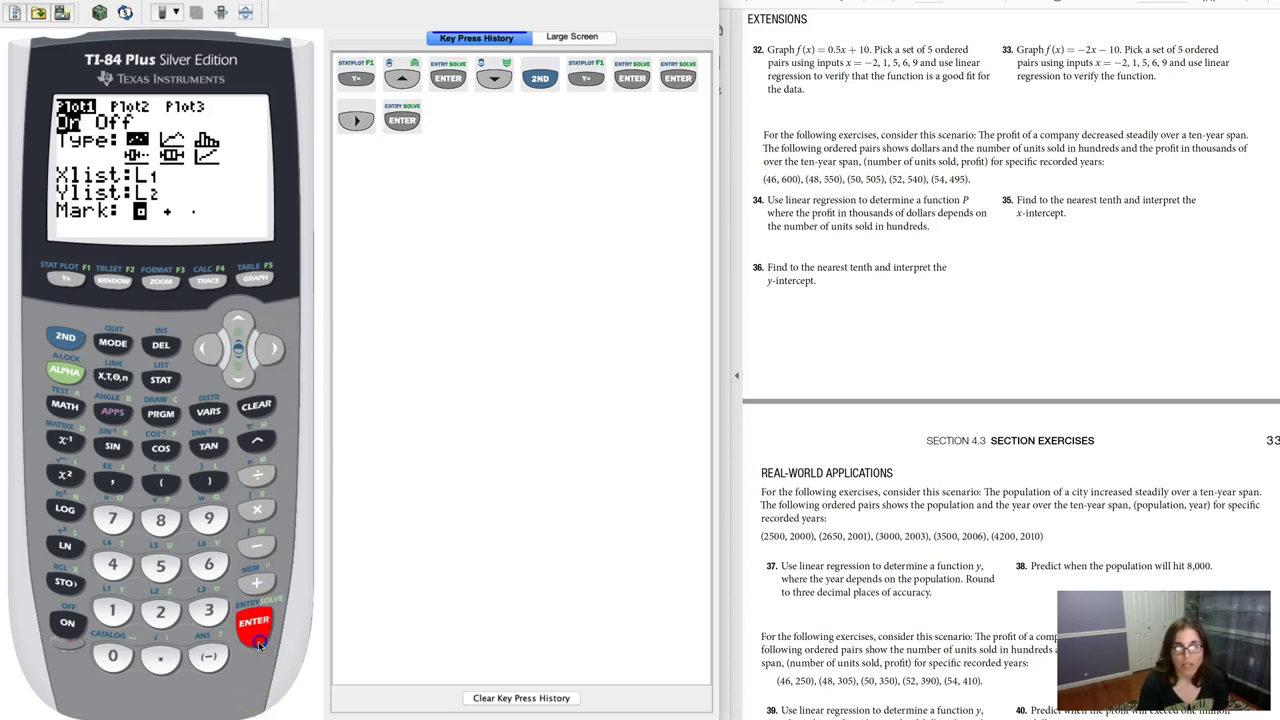
Enter Y1 = -2X-10 and graph it with ZOOM 6:ZStandard.
click(62, 277)
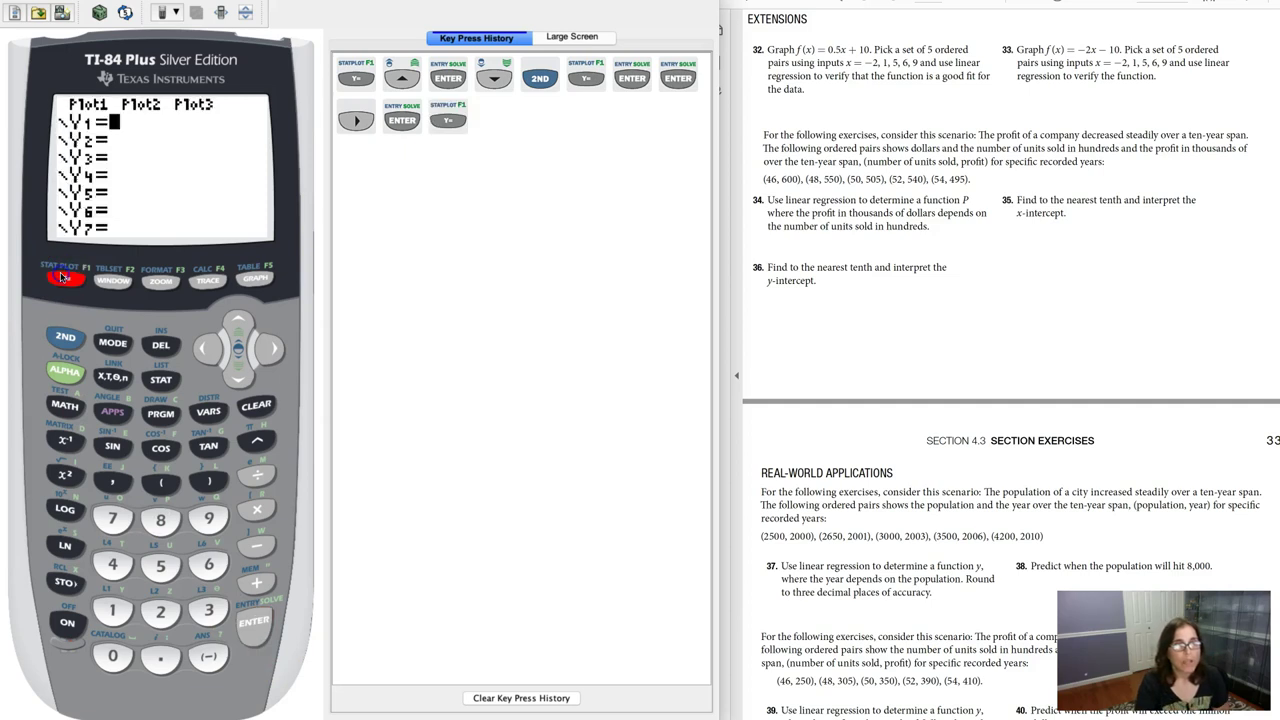
click(208, 656)
click(160, 612)
click(112, 377)
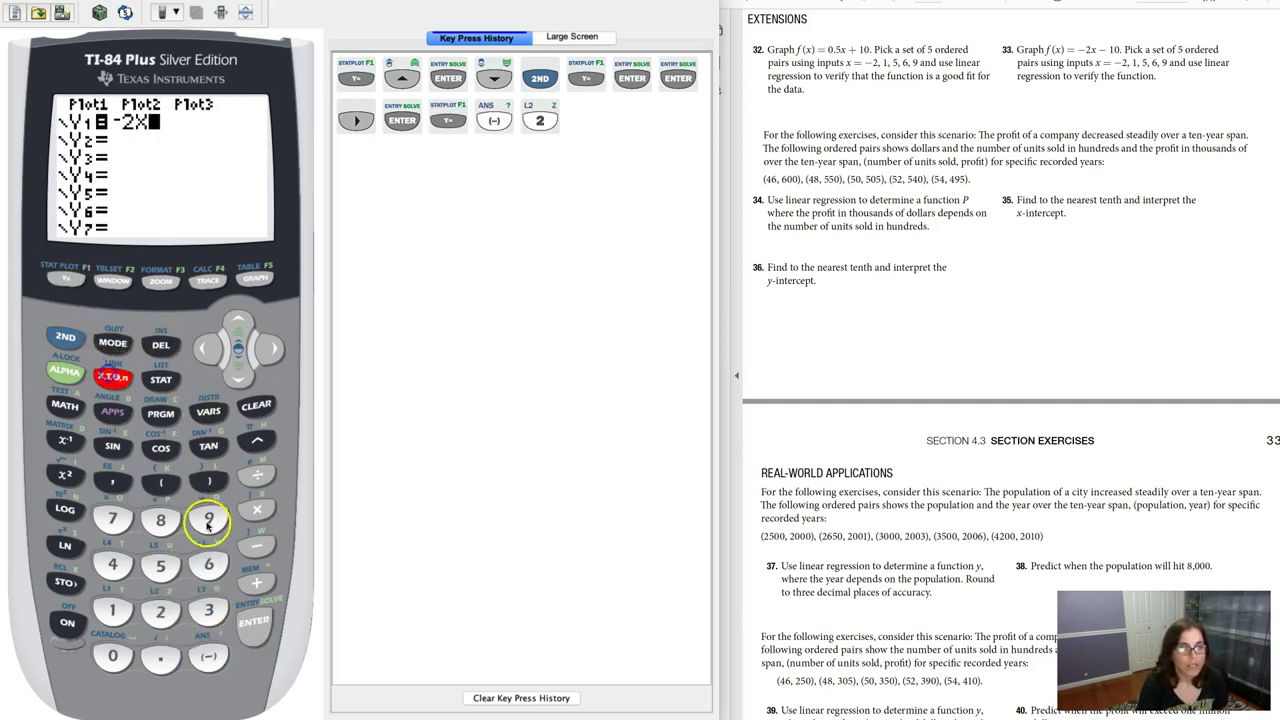
click(255, 548)
click(112, 610)
click(112, 656)
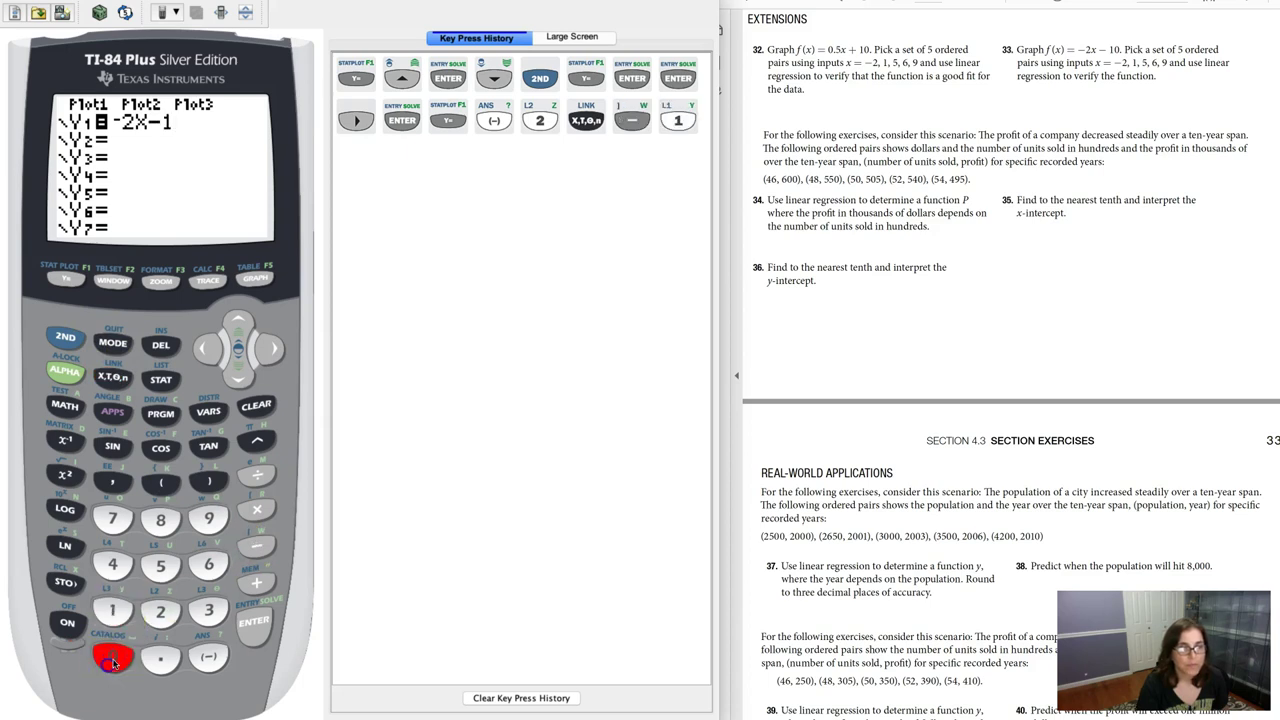
click(165, 305)
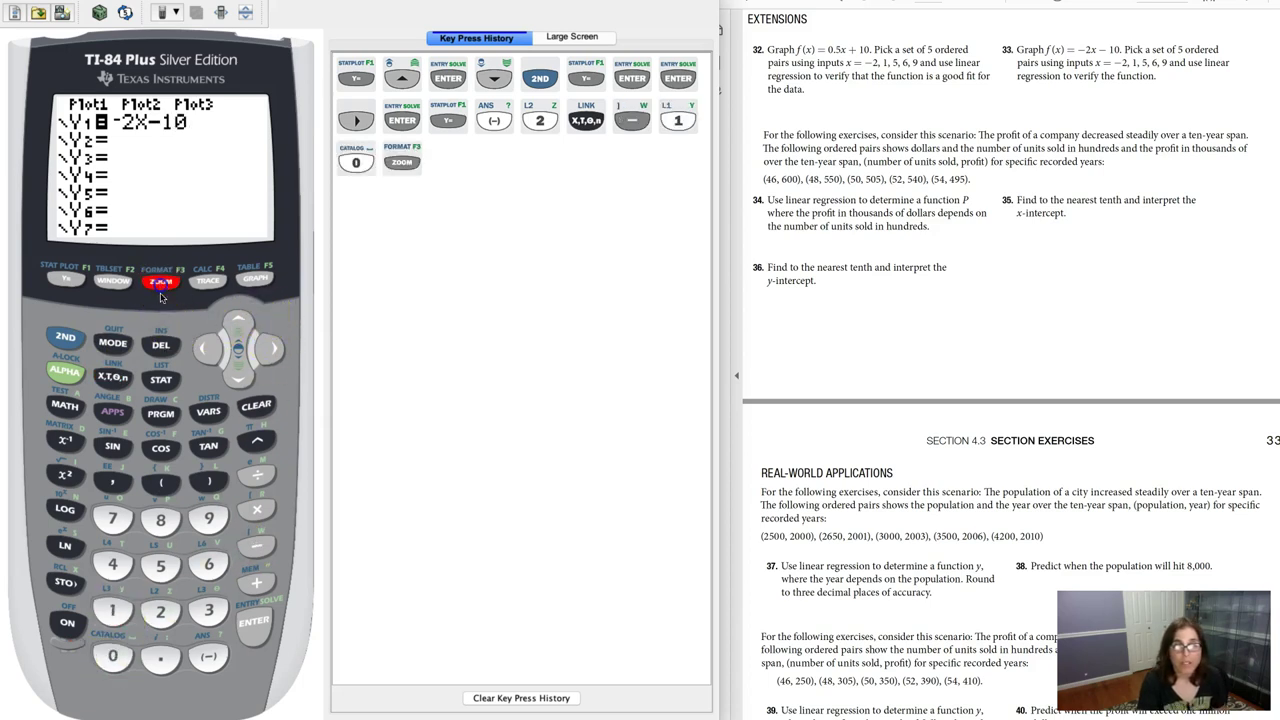
click(207, 564)
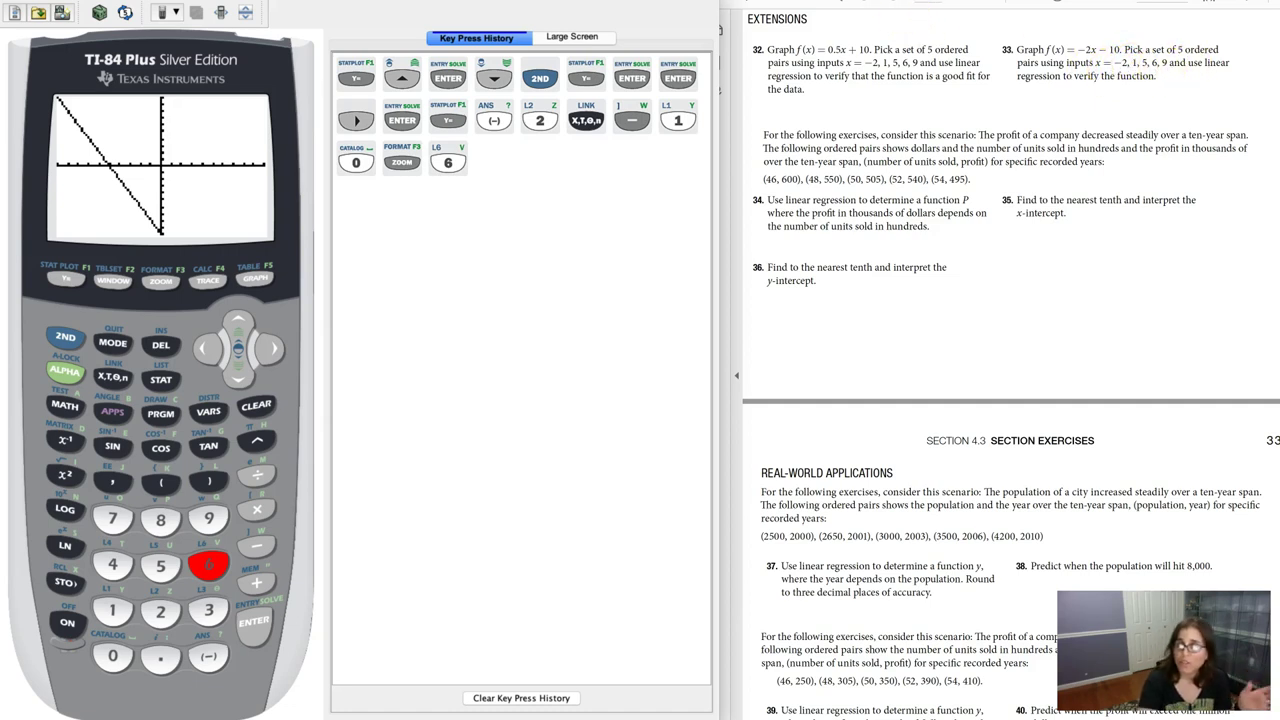
Bring up the exercise 33 LinReg(a+bx) solutions, then press 2ND for the table.
key(alt+Tab)
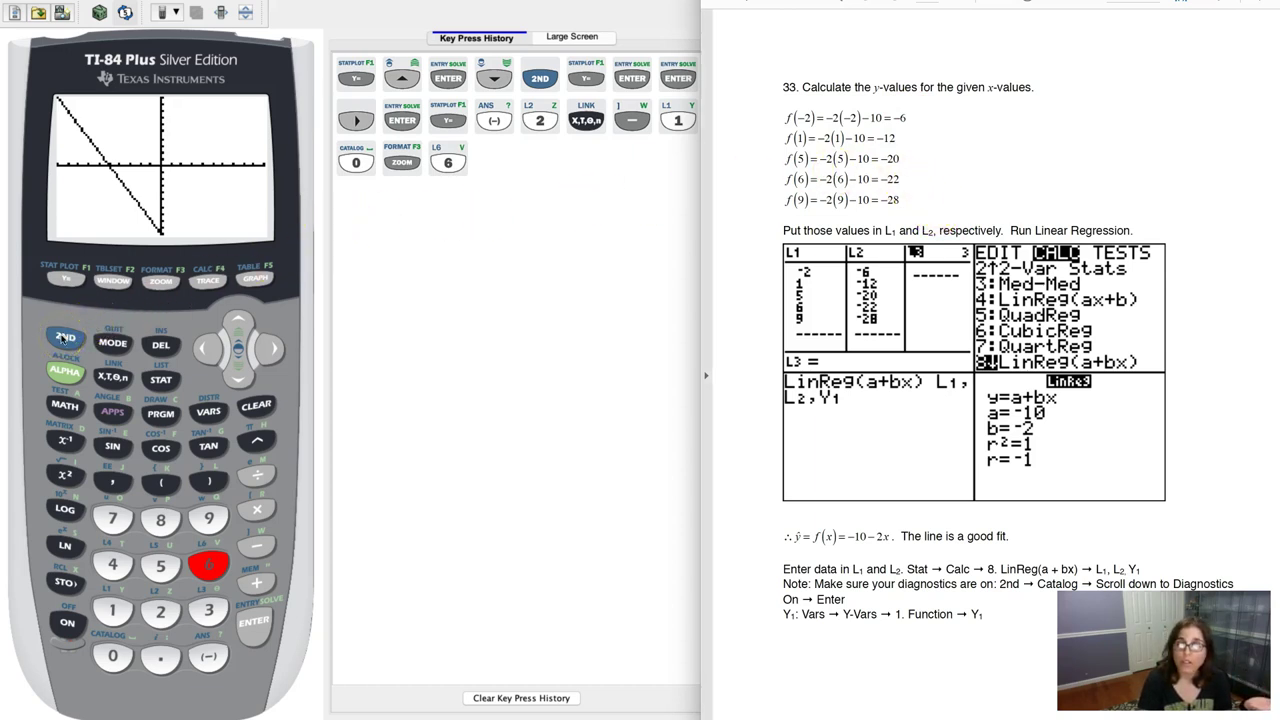
click(64, 337)
Show the Y1 table scrolled up to start at X=-2, then return to the textbook.
click(257, 279)
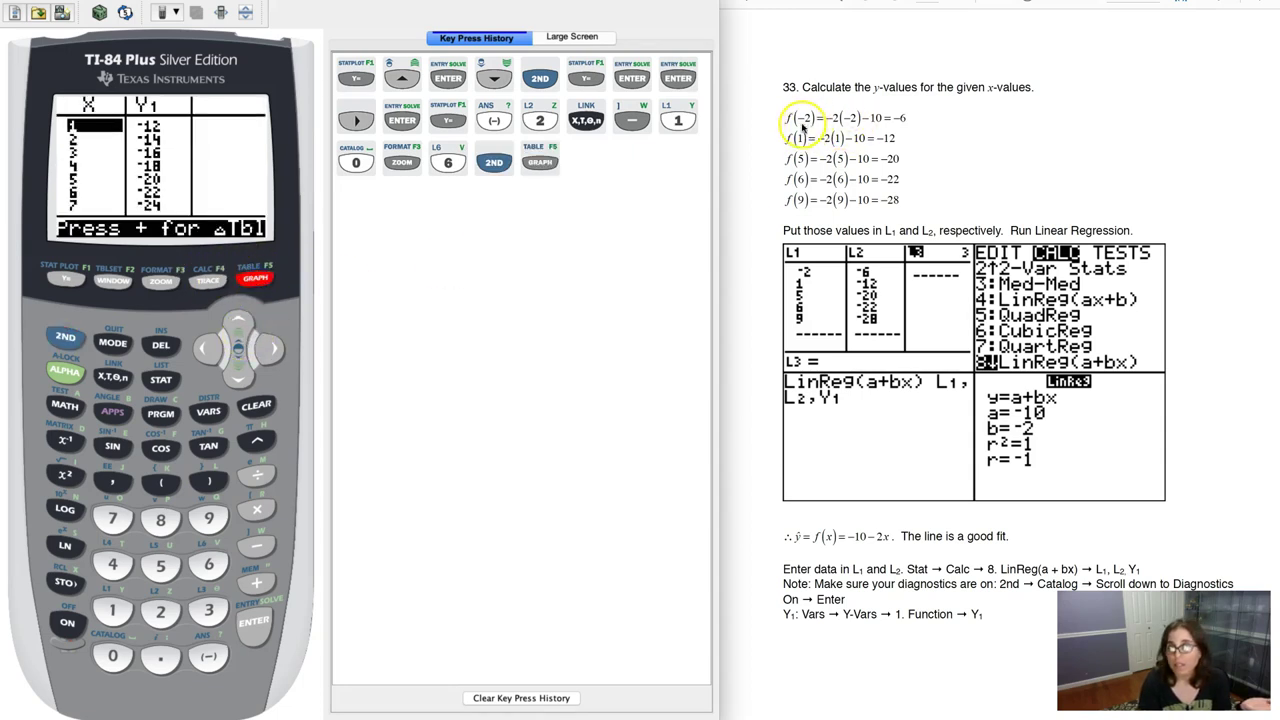
click(237, 324)
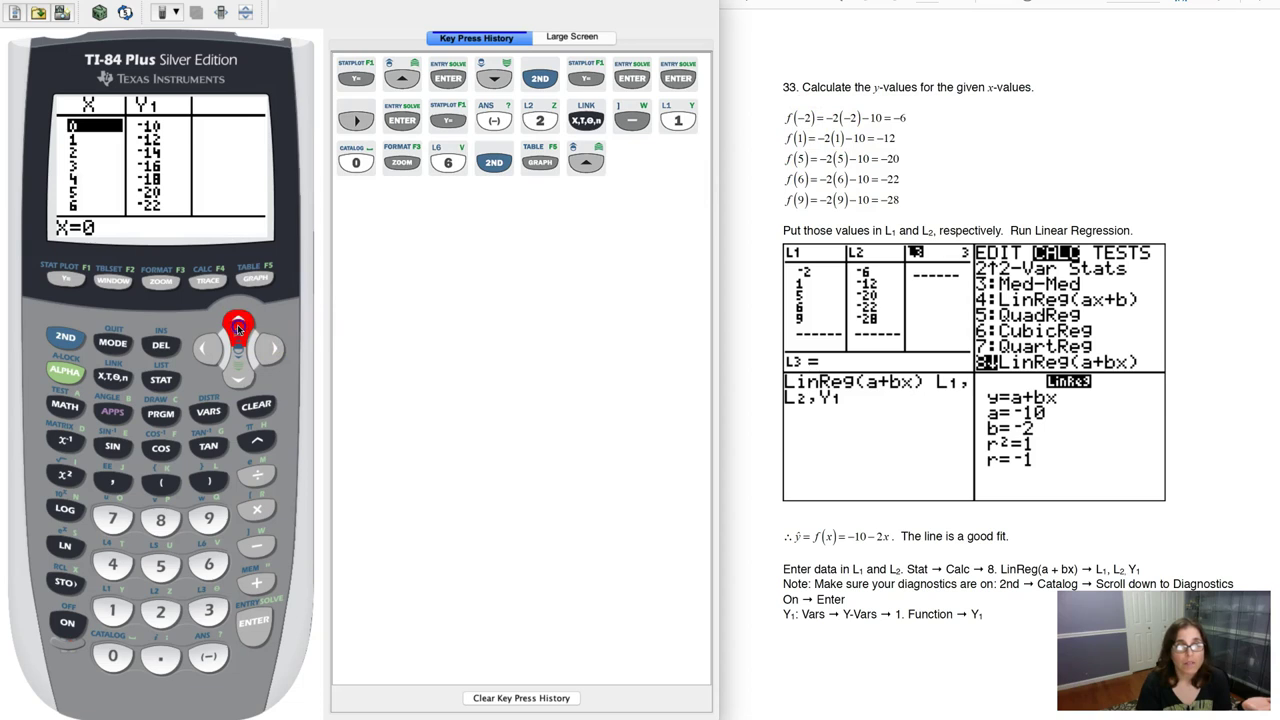
click(237, 324)
click(237, 324)
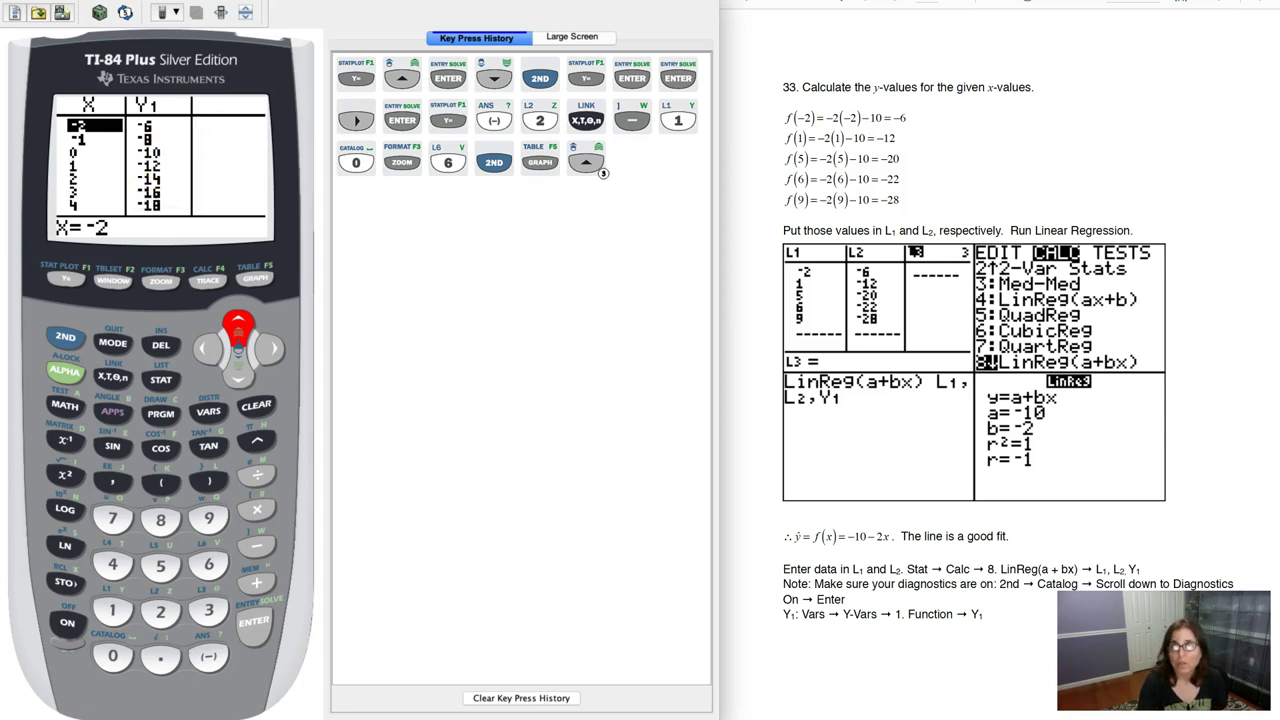
key(alt+Tab)
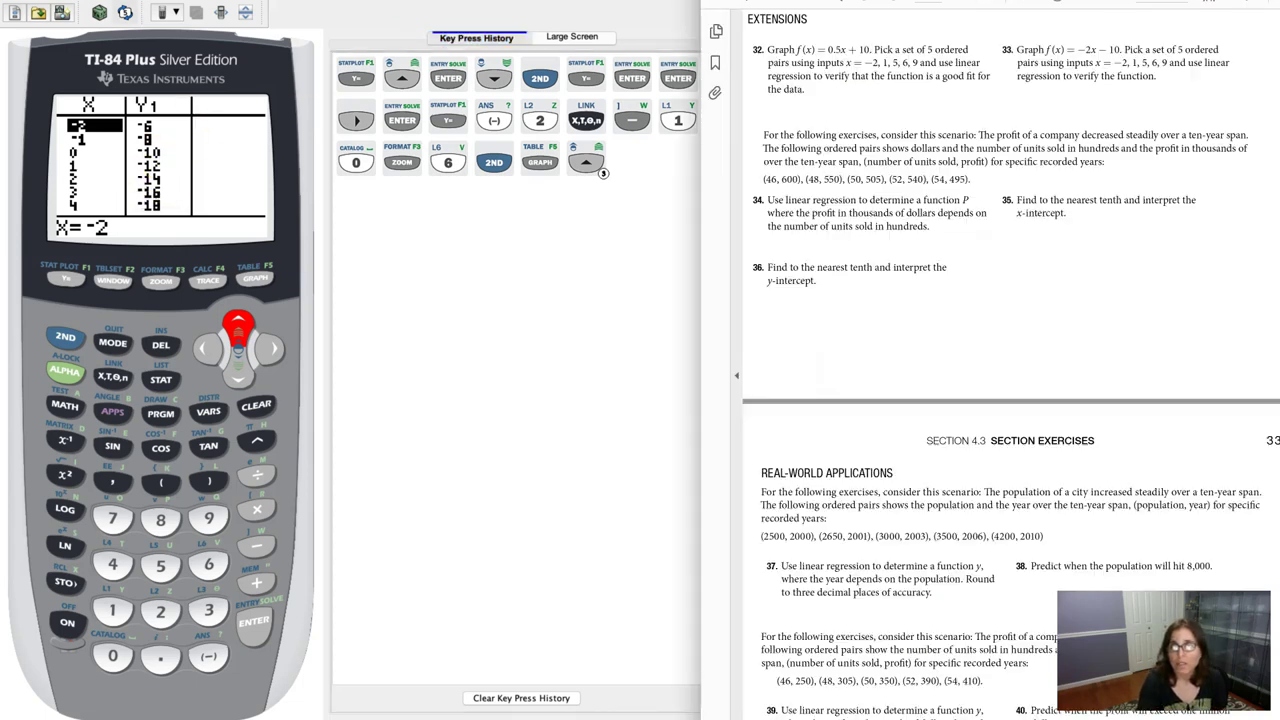
View the old data in the list editor: L1 holds 16–30 and L2 holds 46–62.
click(161, 381)
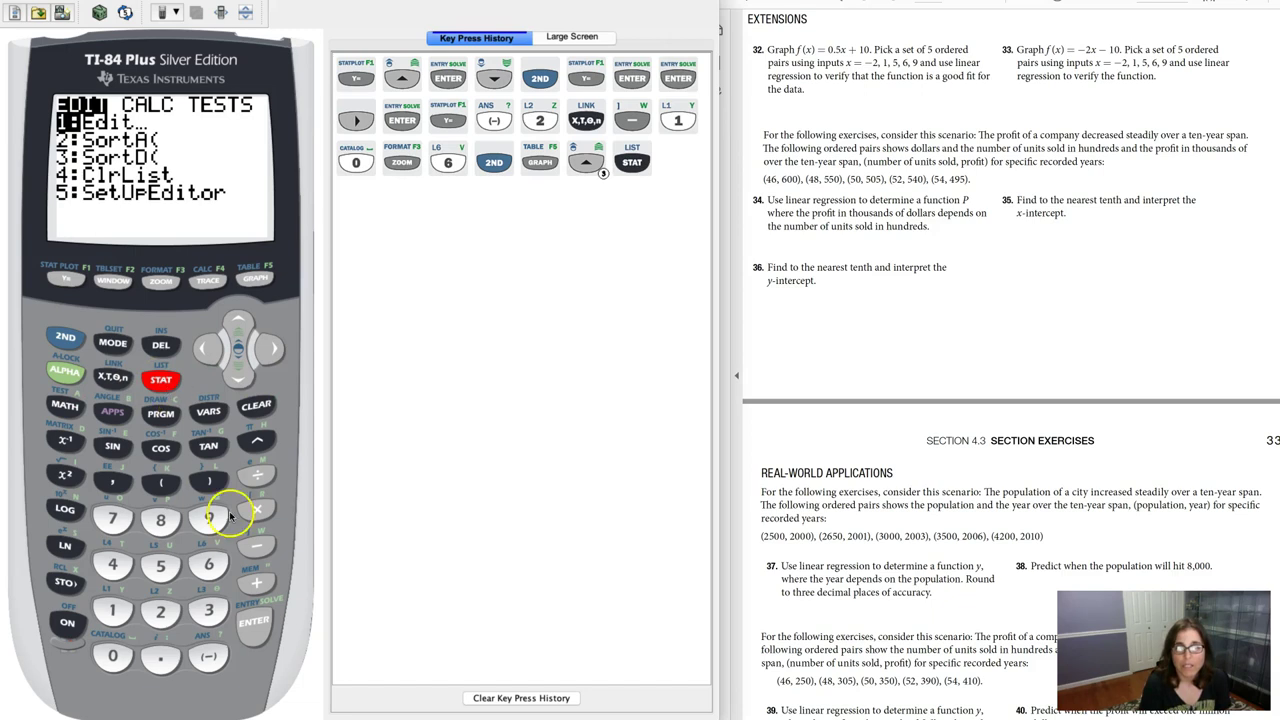
click(254, 622)
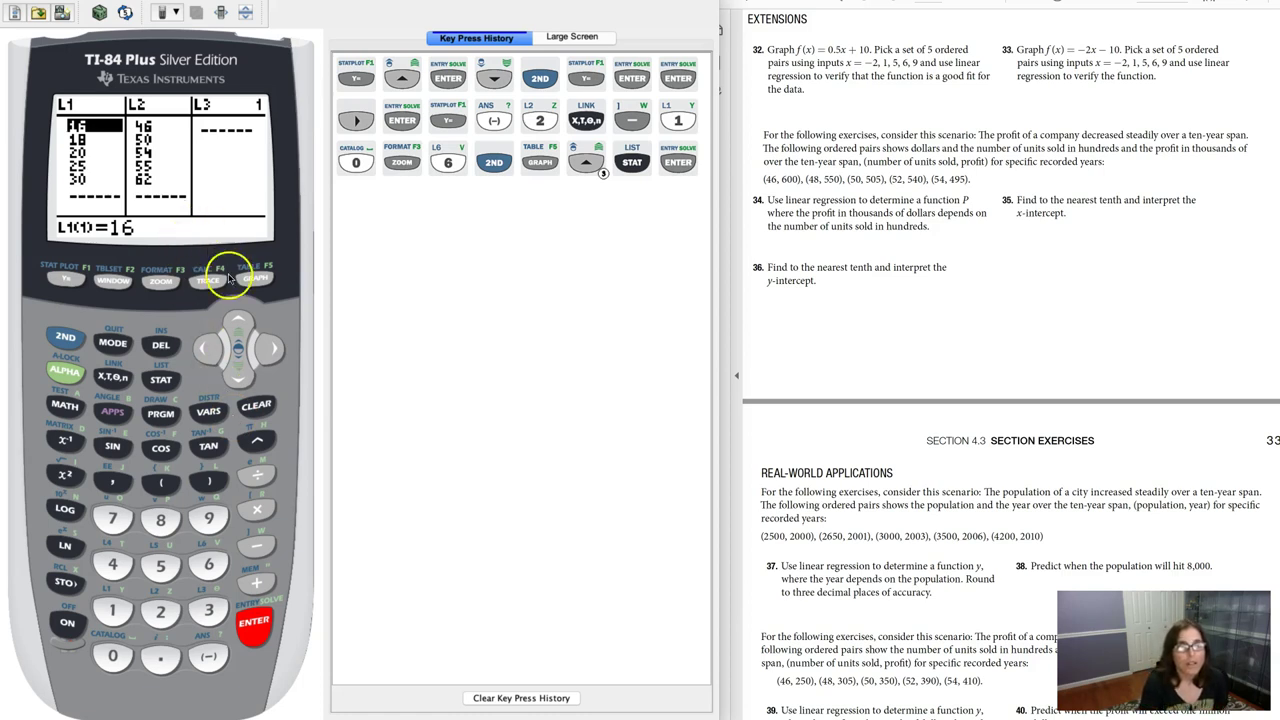
click(240, 323)
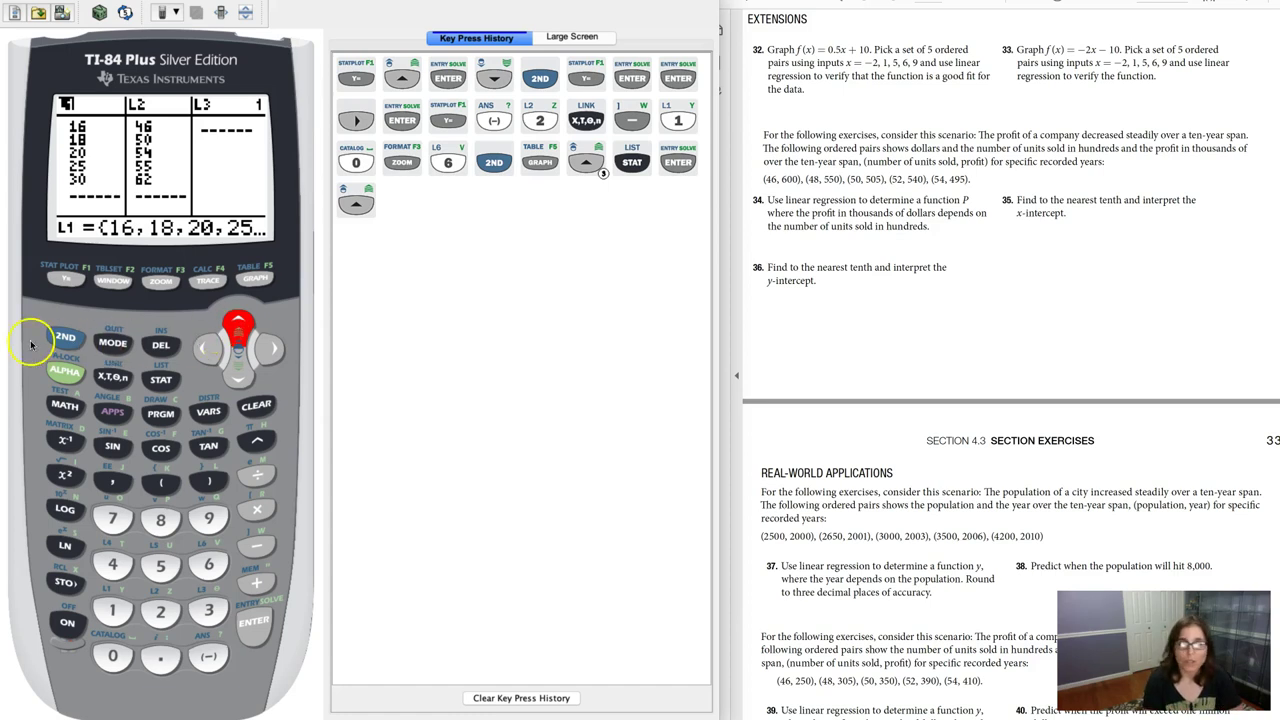
click(65, 339)
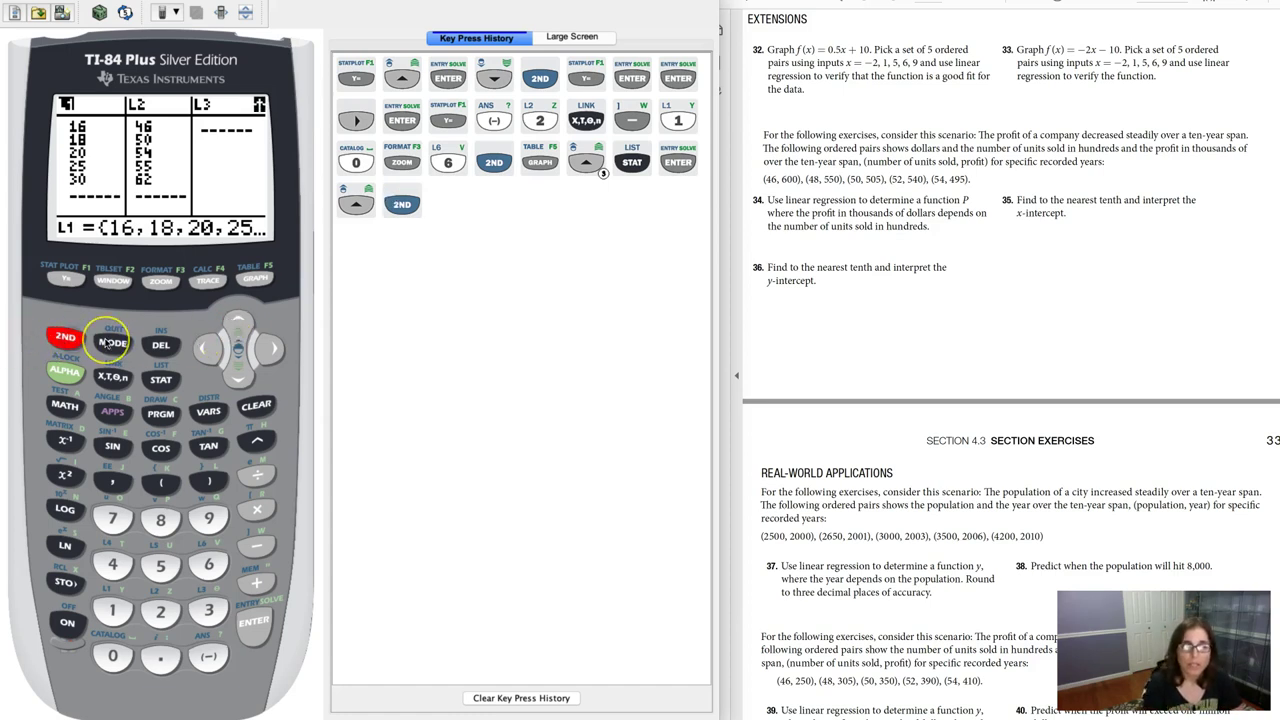
Quit to the home screen and run MEM 4:ClrAllLists to empty L1 and L2.
click(110, 342)
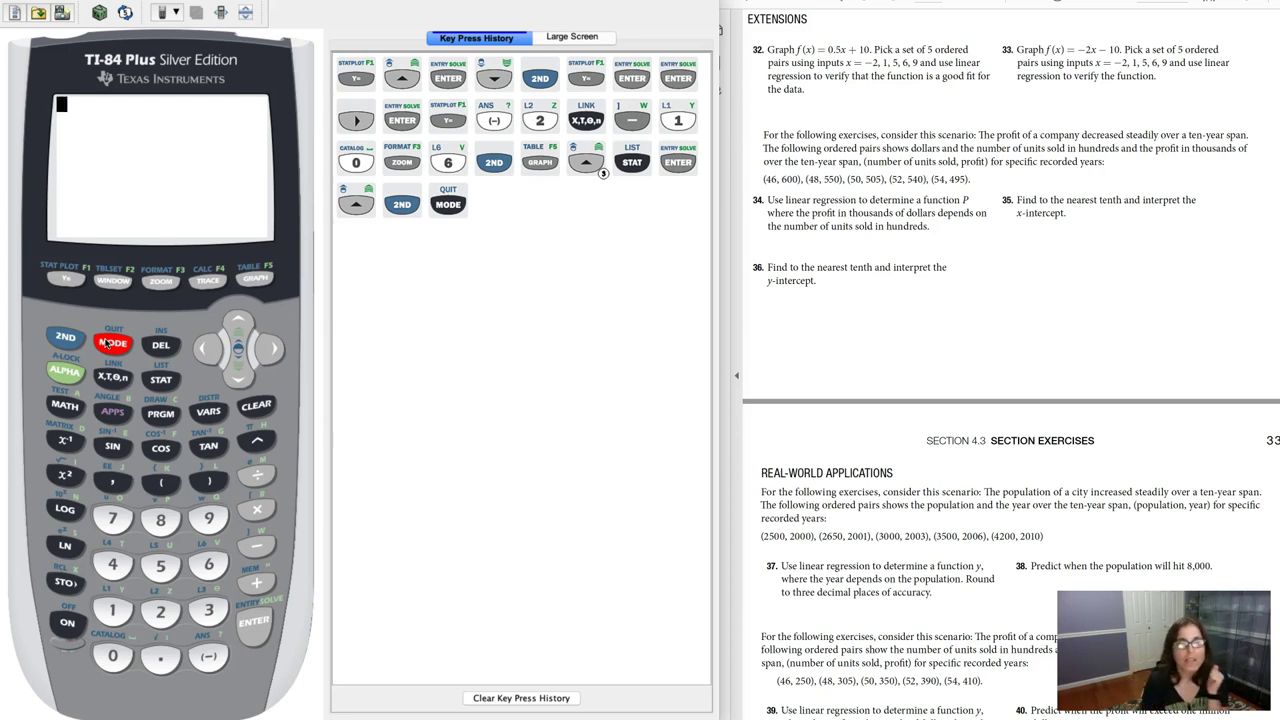
click(65, 337)
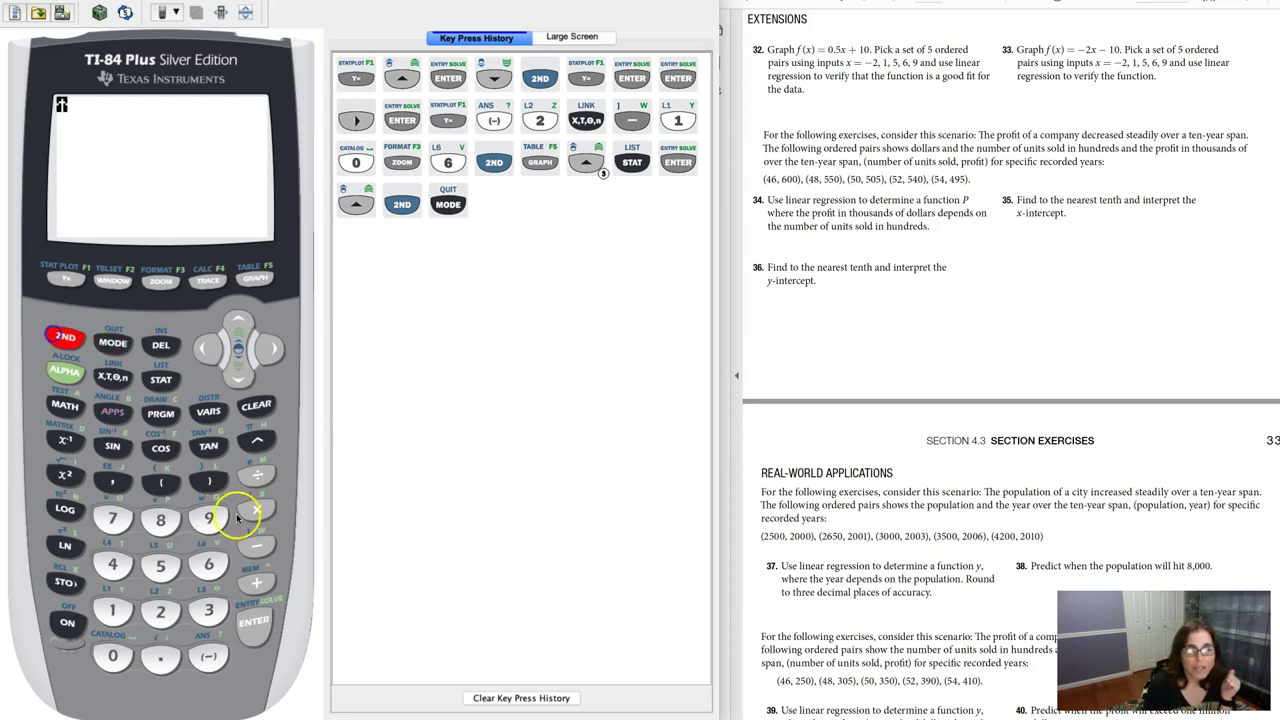
click(258, 580)
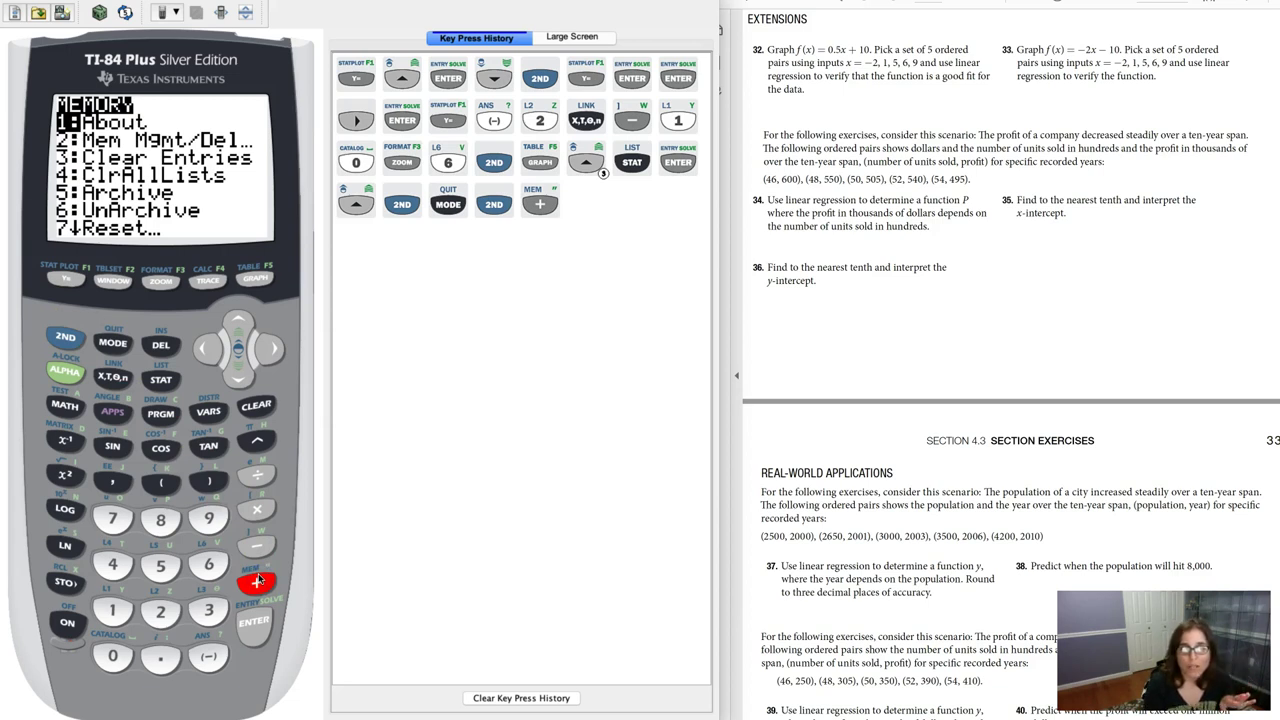
click(112, 565)
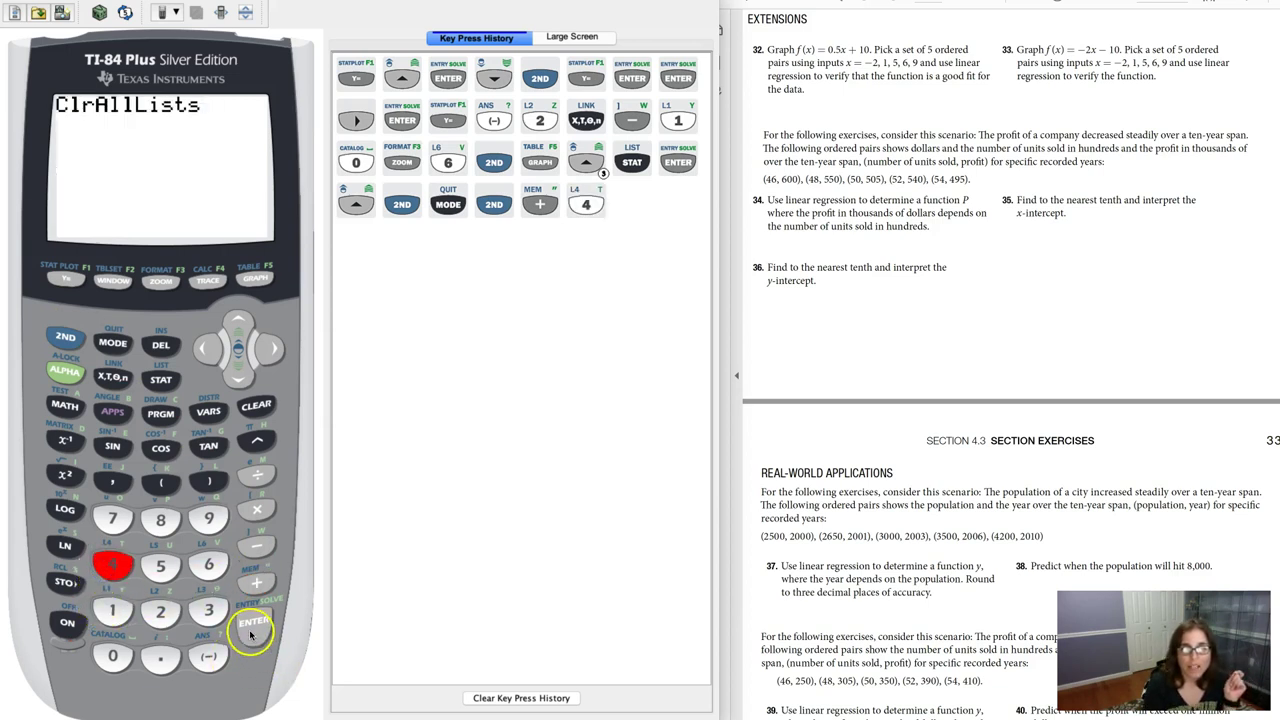
click(163, 383)
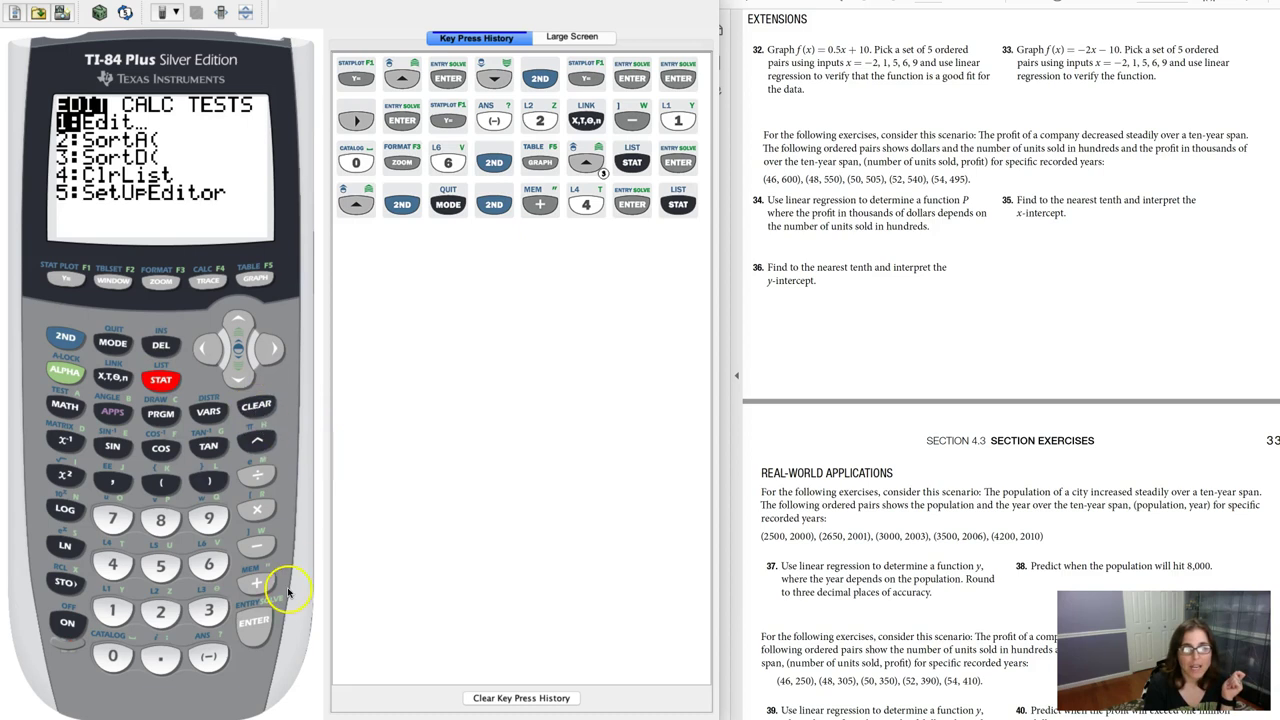
Enter -2, 1, 5, 6, 9 into L1 in the list editor.
click(262, 623)
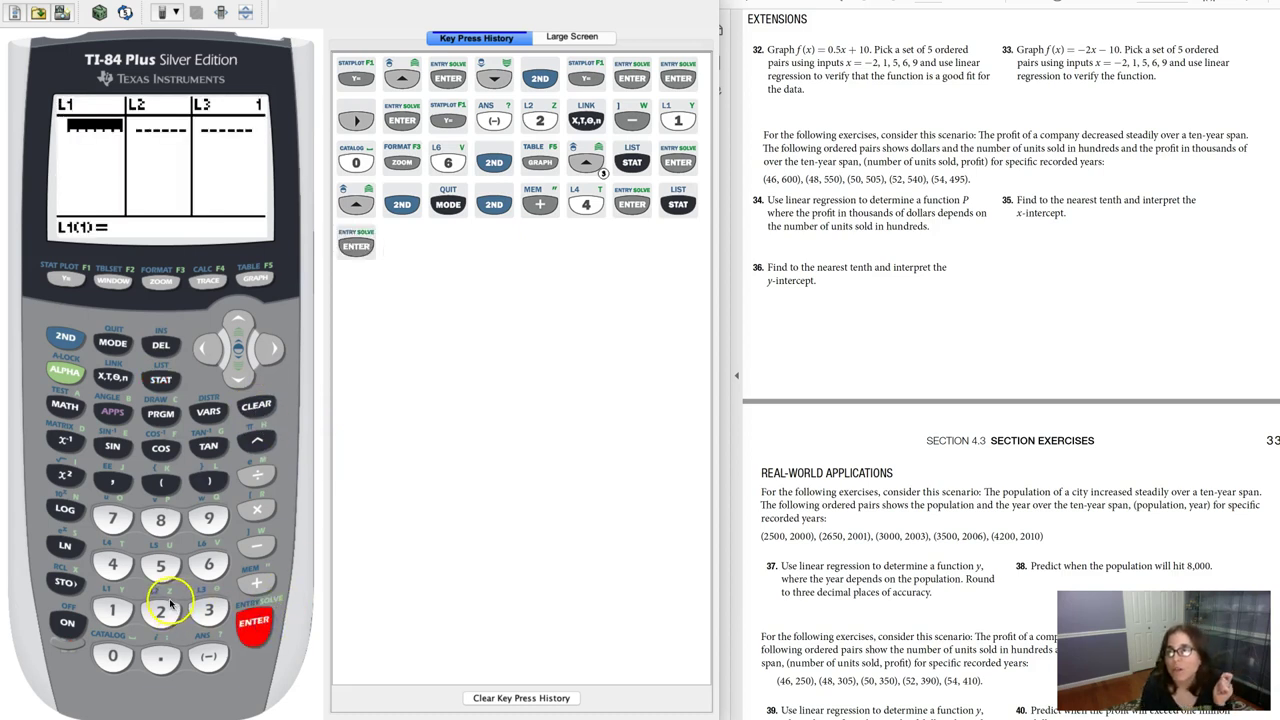
click(208, 656)
click(160, 611)
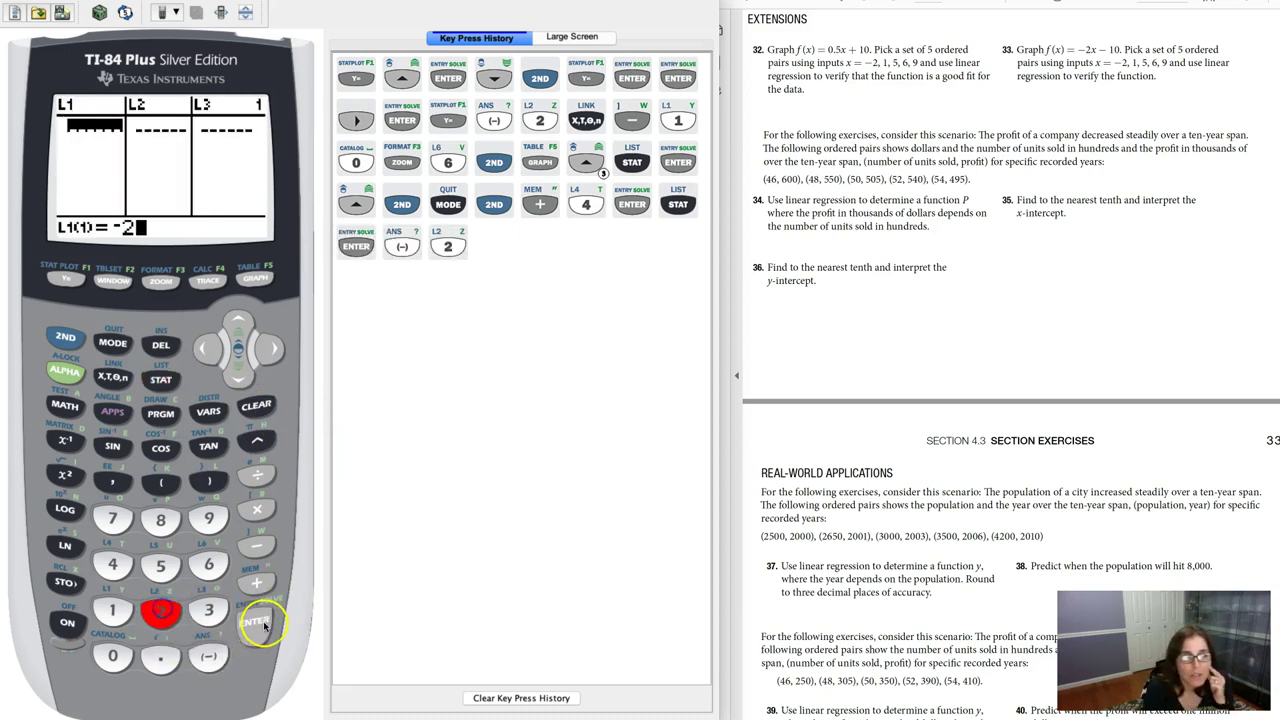
click(254, 622)
click(112, 610)
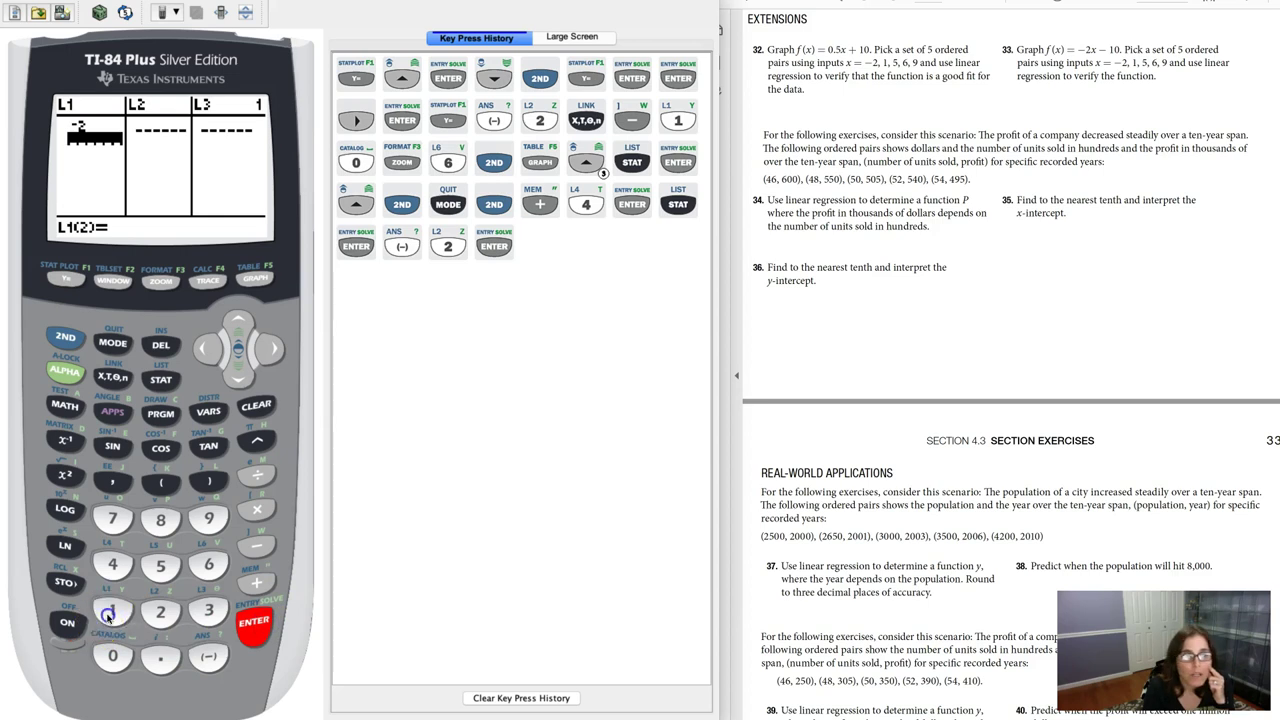
click(254, 622)
click(160, 566)
click(254, 622)
click(208, 565)
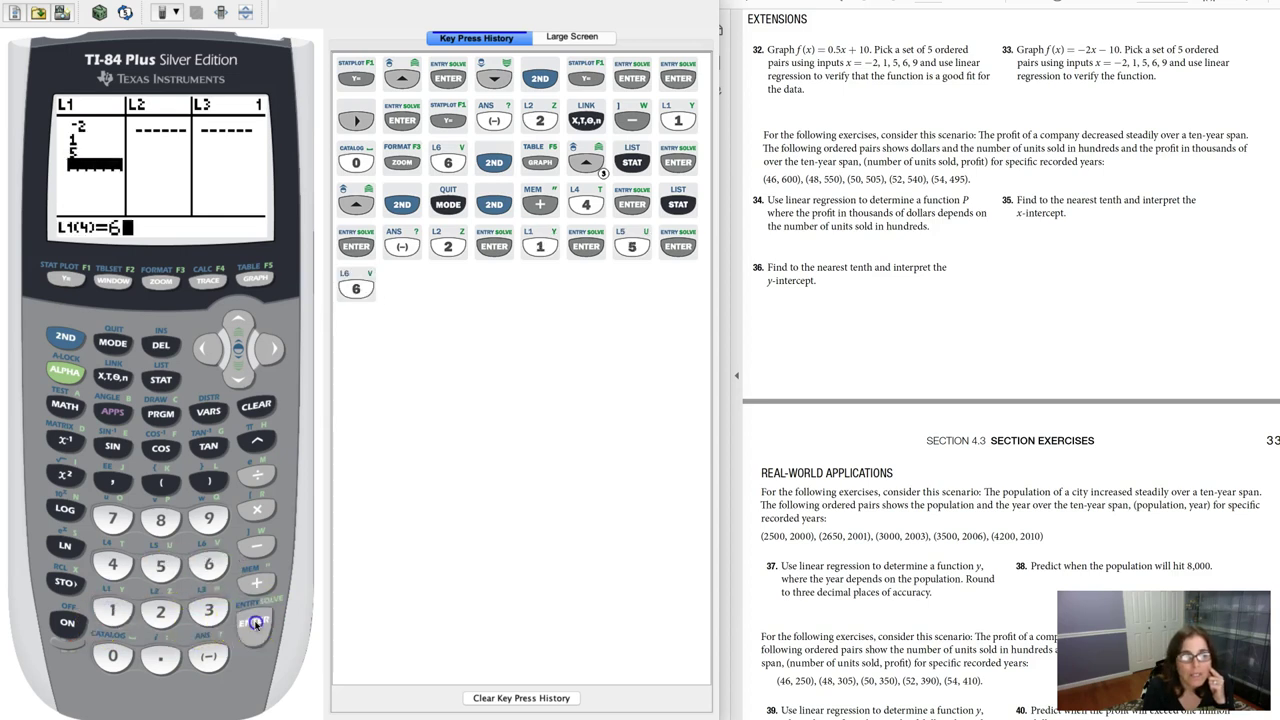
click(254, 622)
click(209, 519)
click(254, 622)
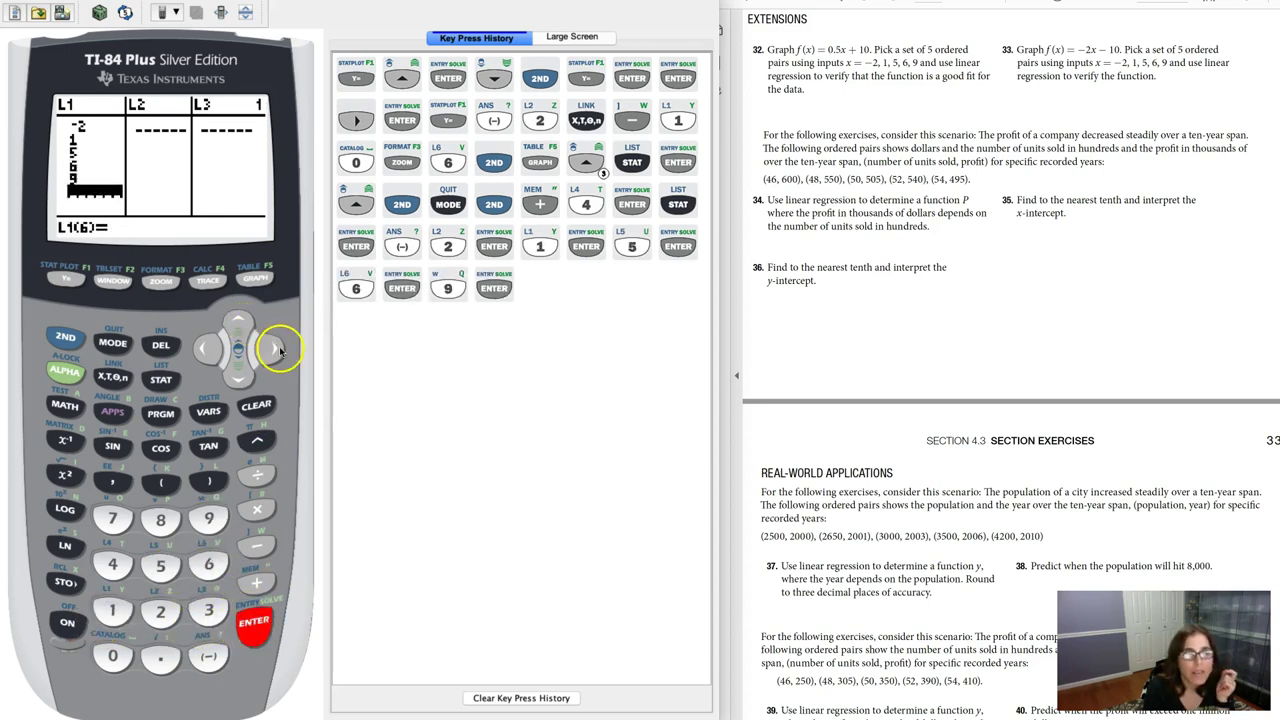
Enter -6, -12, -20 into L2, checking the exercise 33 worked solution.
click(272, 348)
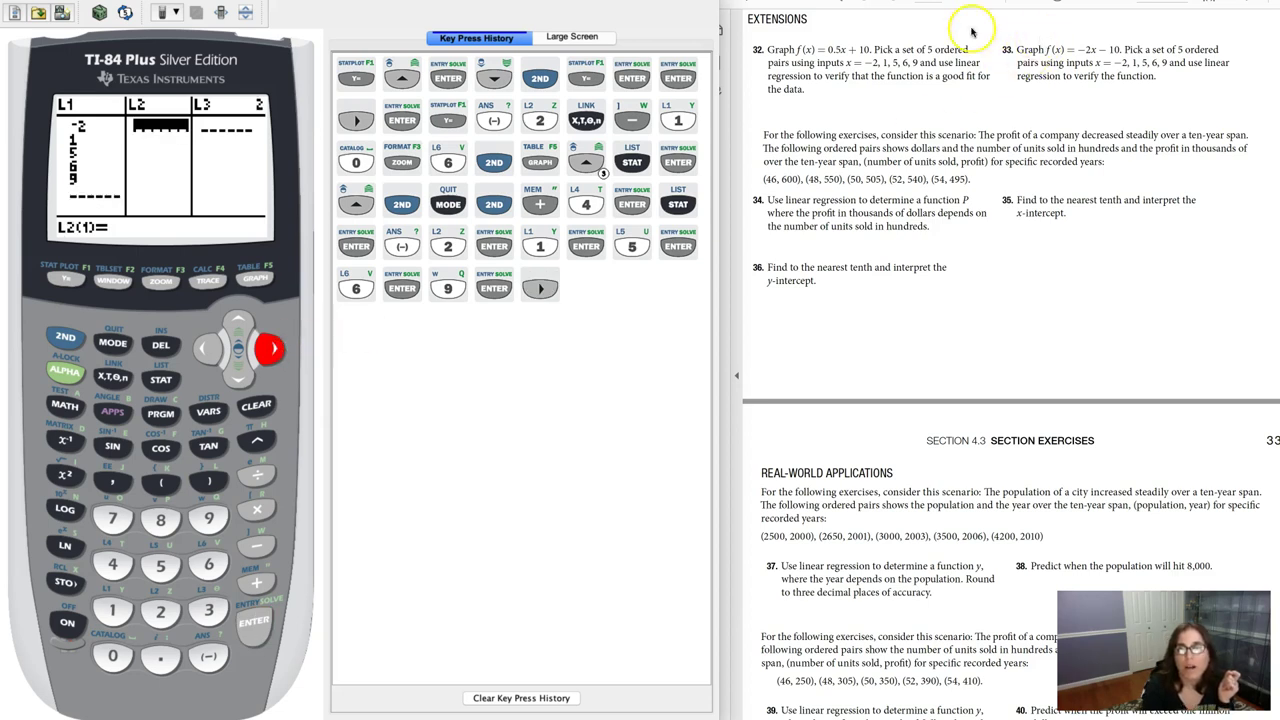
key(super+Tab)
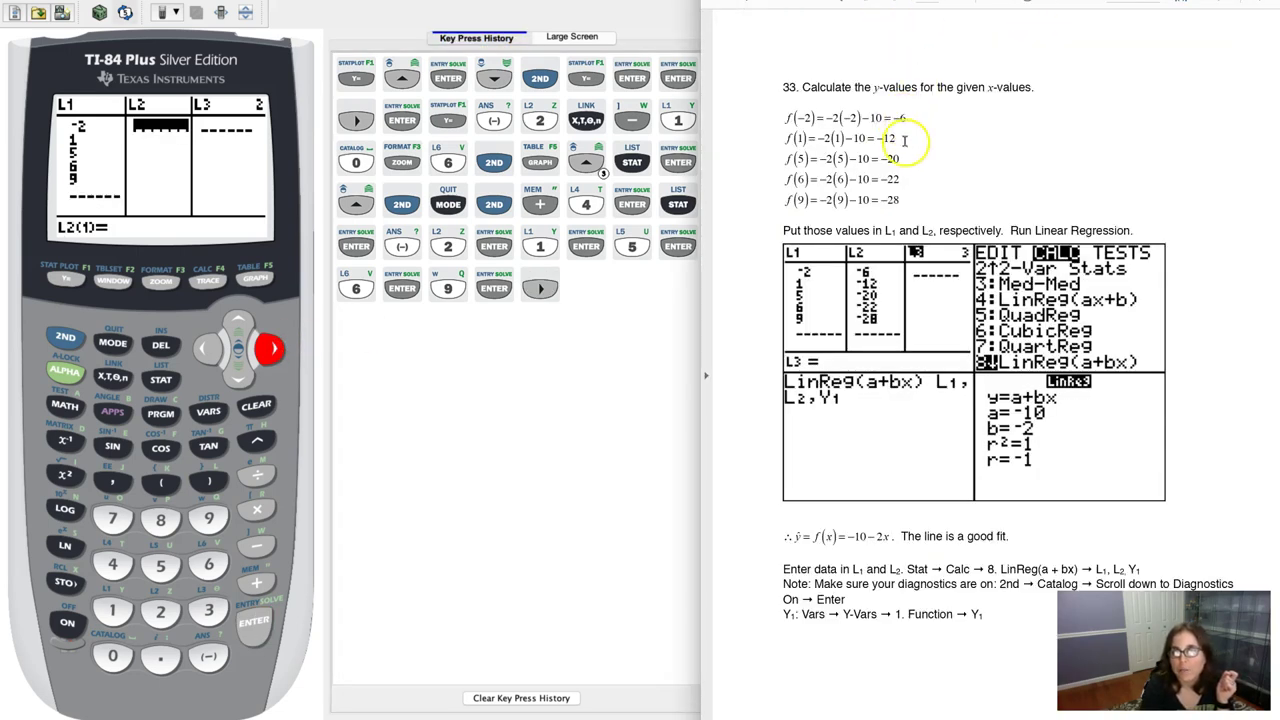
click(206, 653)
click(209, 564)
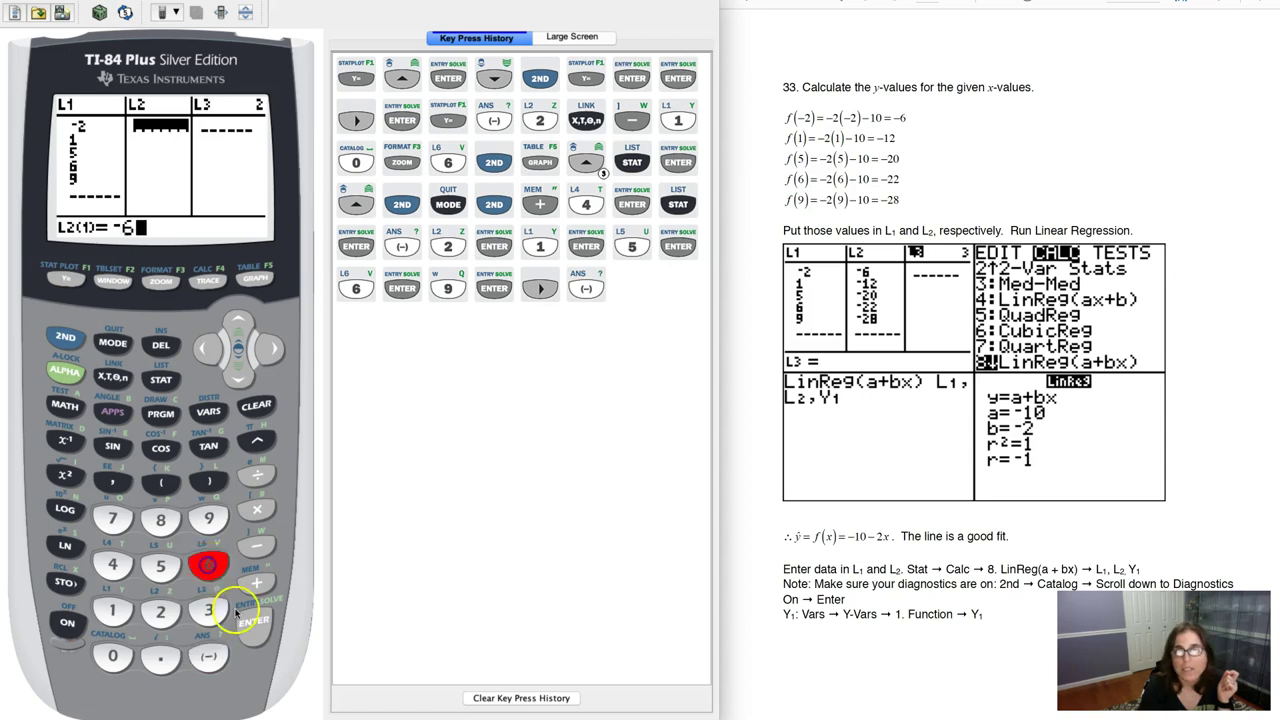
click(247, 627)
click(208, 656)
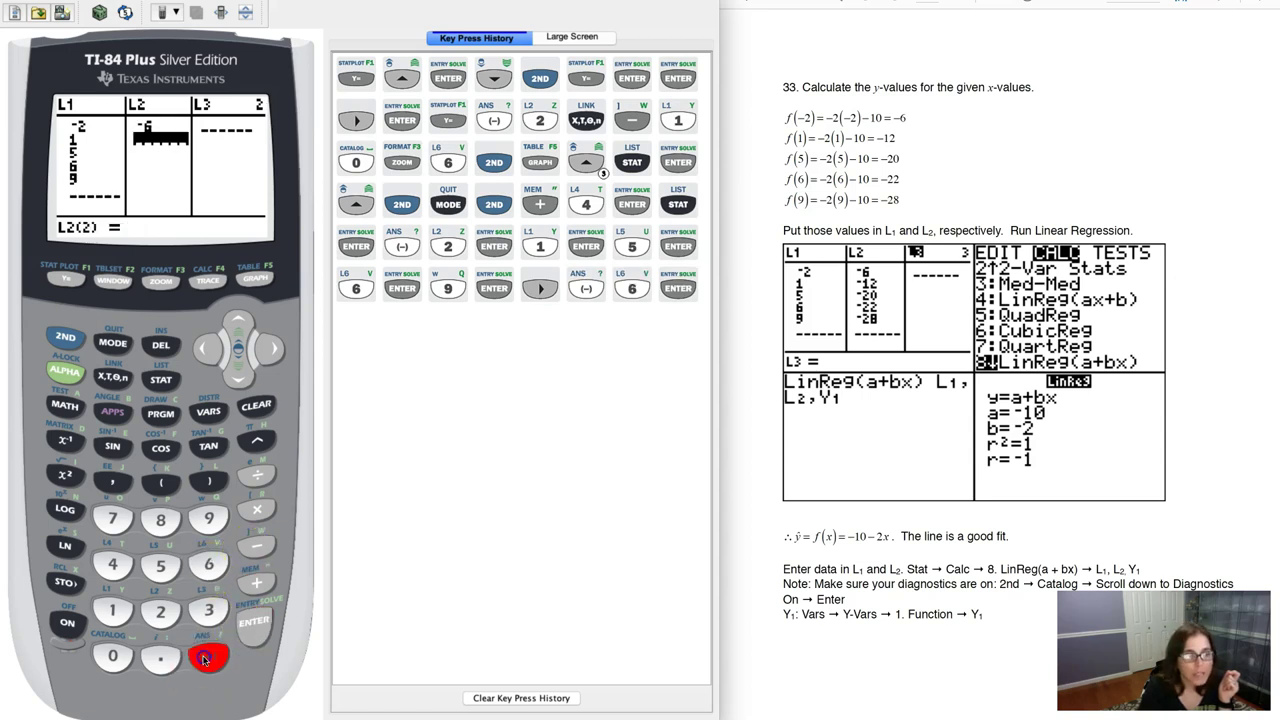
click(112, 610)
click(155, 614)
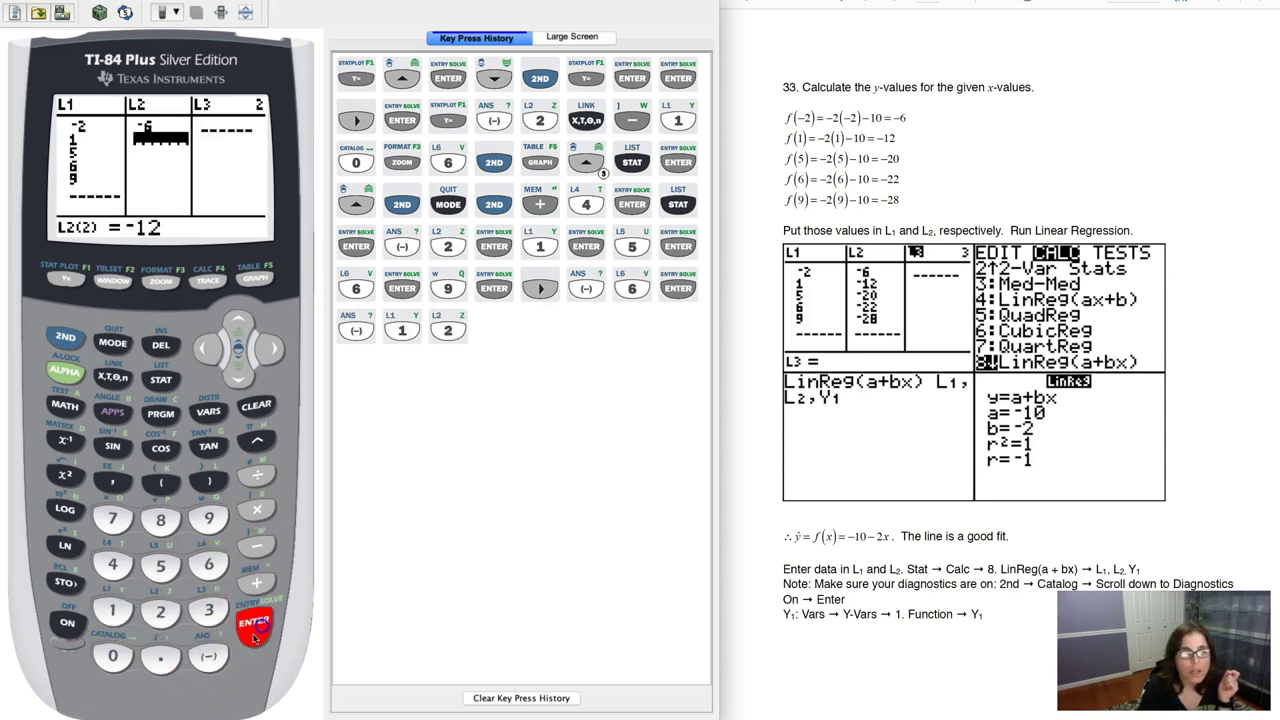
click(254, 622)
click(207, 656)
click(160, 614)
click(112, 656)
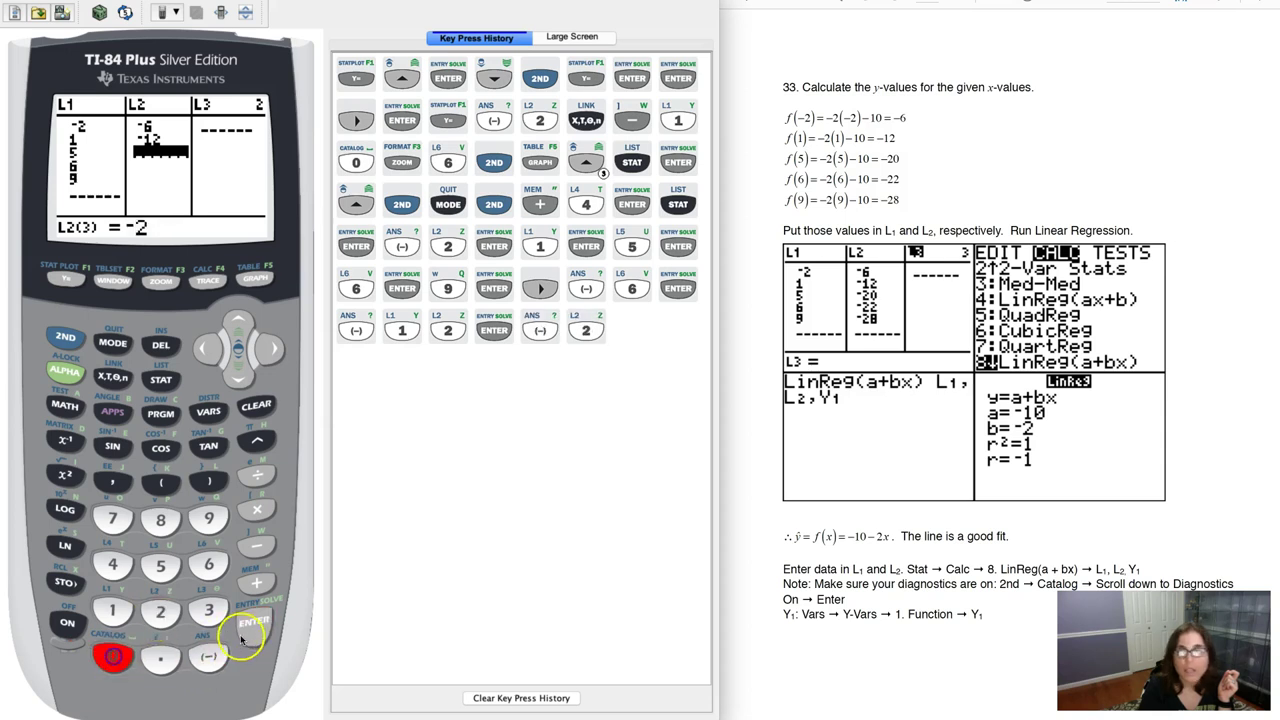
click(254, 622)
Enter -22 and -28 into L2, then review the last L1 and L2 entries.
click(208, 656)
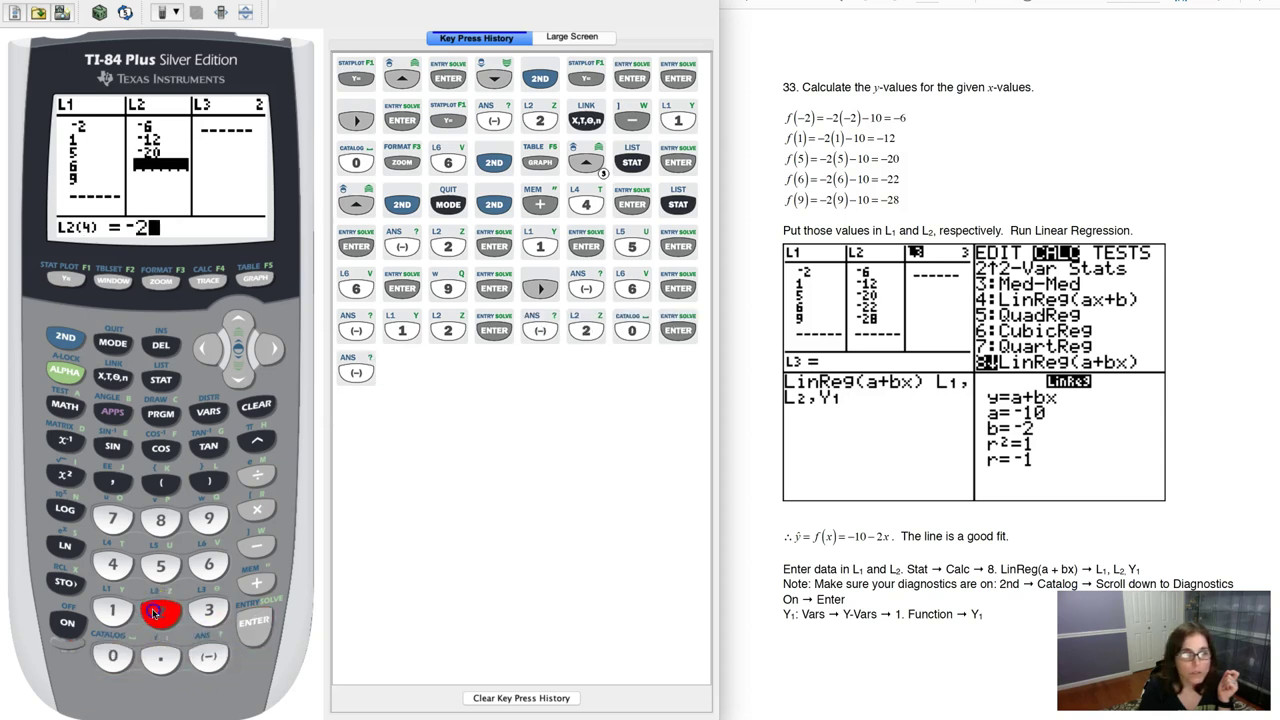
click(160, 612)
click(160, 612)
click(254, 622)
click(208, 656)
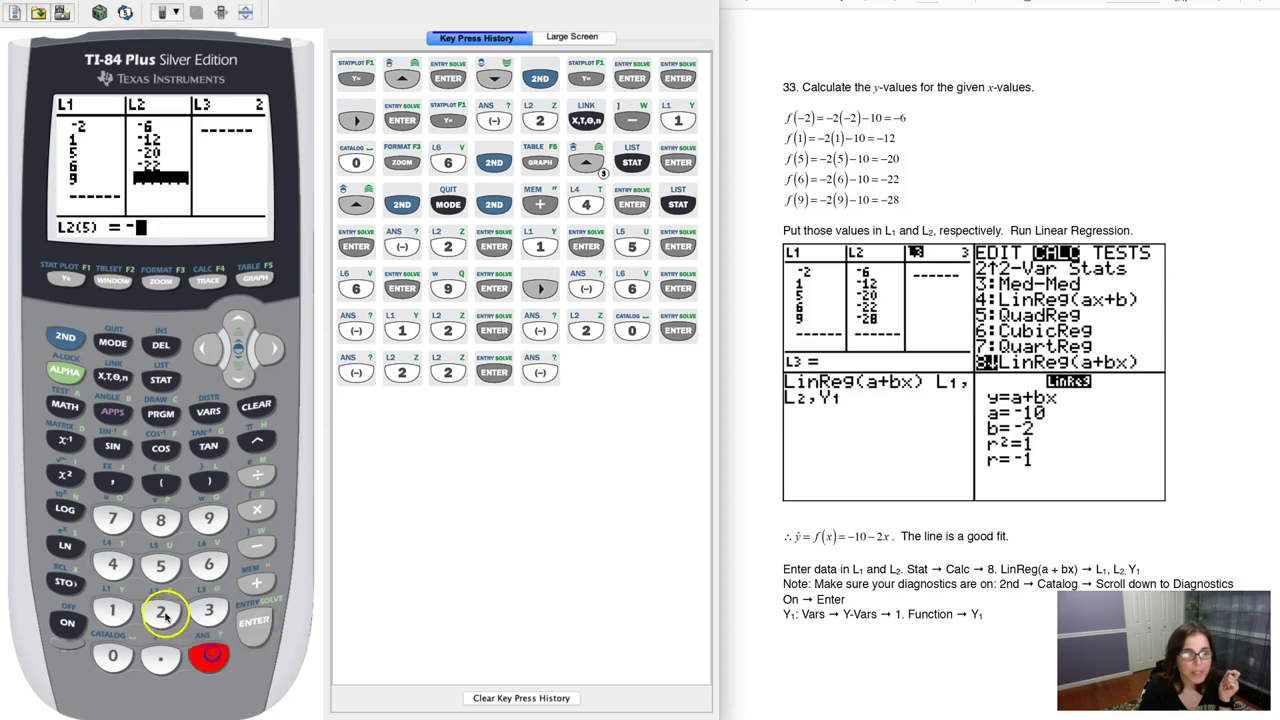
click(160, 612)
click(160, 520)
click(254, 622)
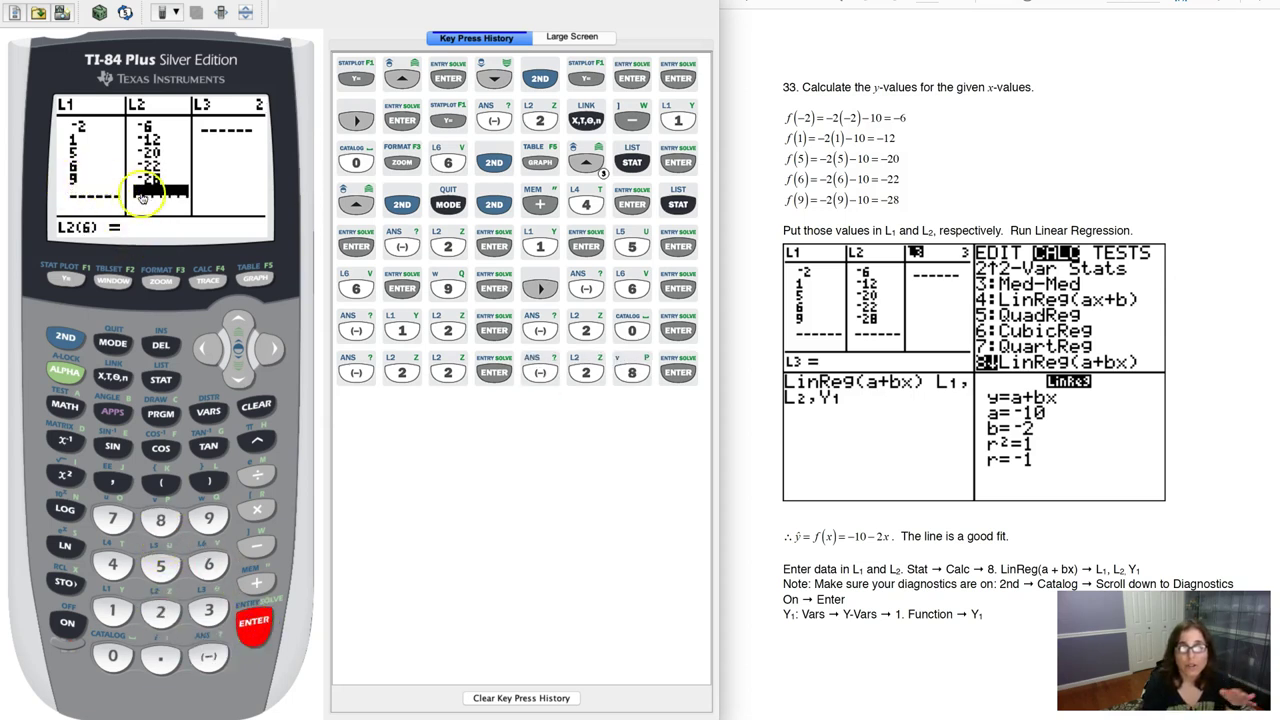
click(238, 325)
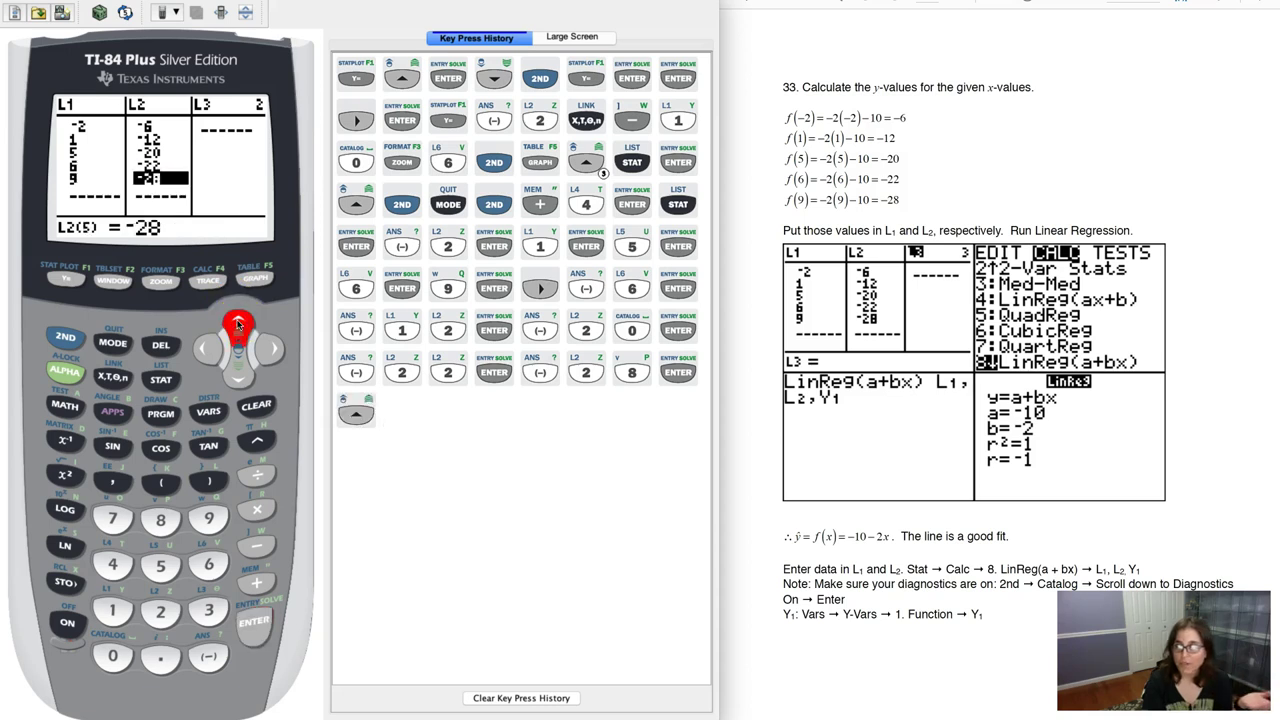
click(208, 349)
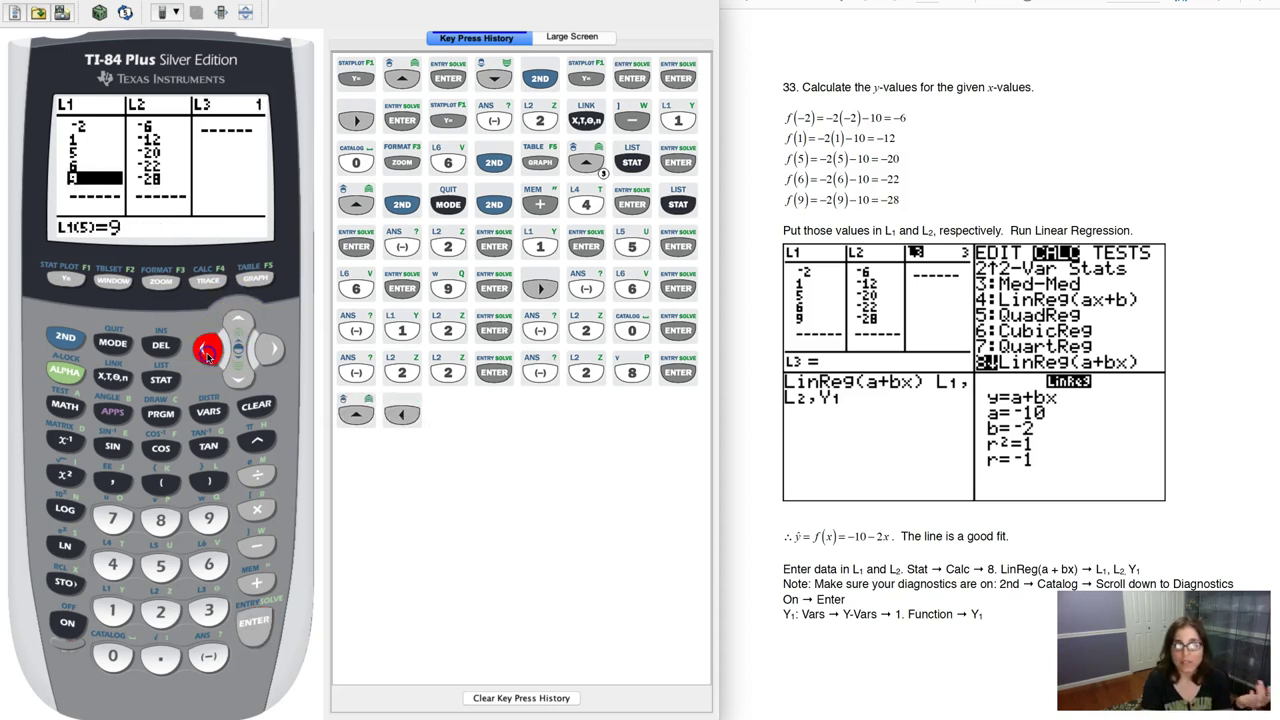
click(270, 349)
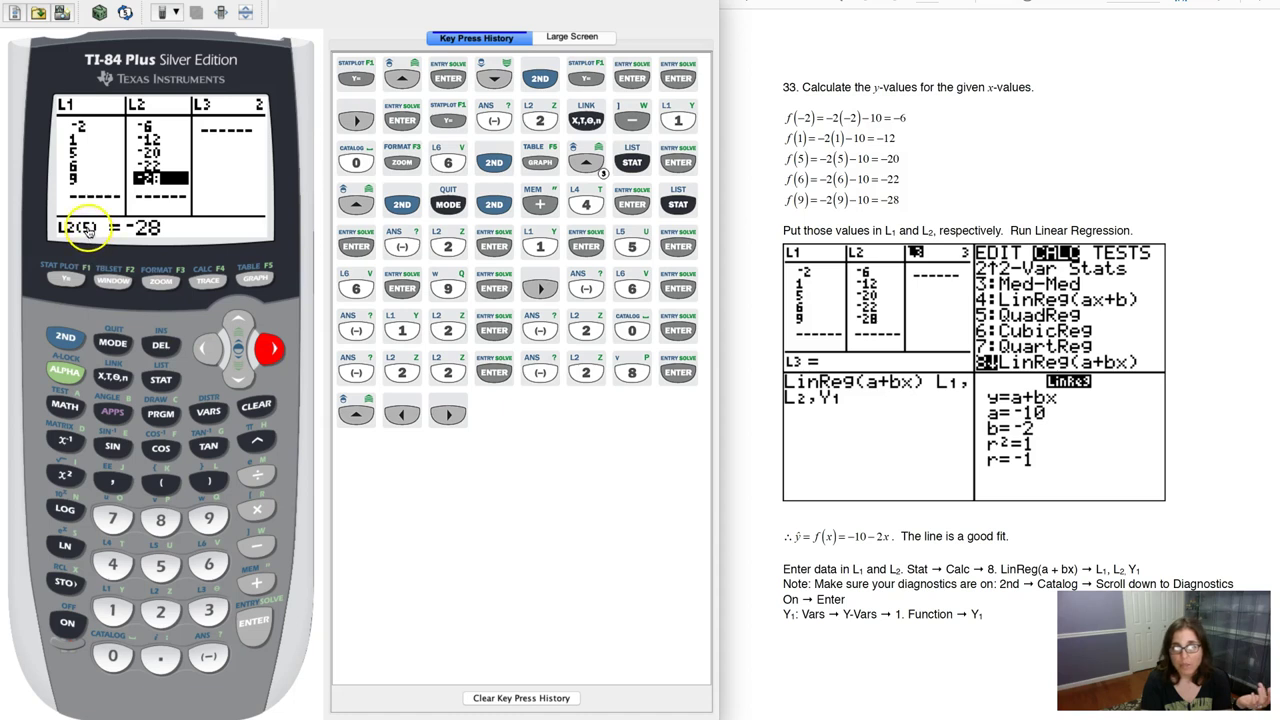
click(205, 349)
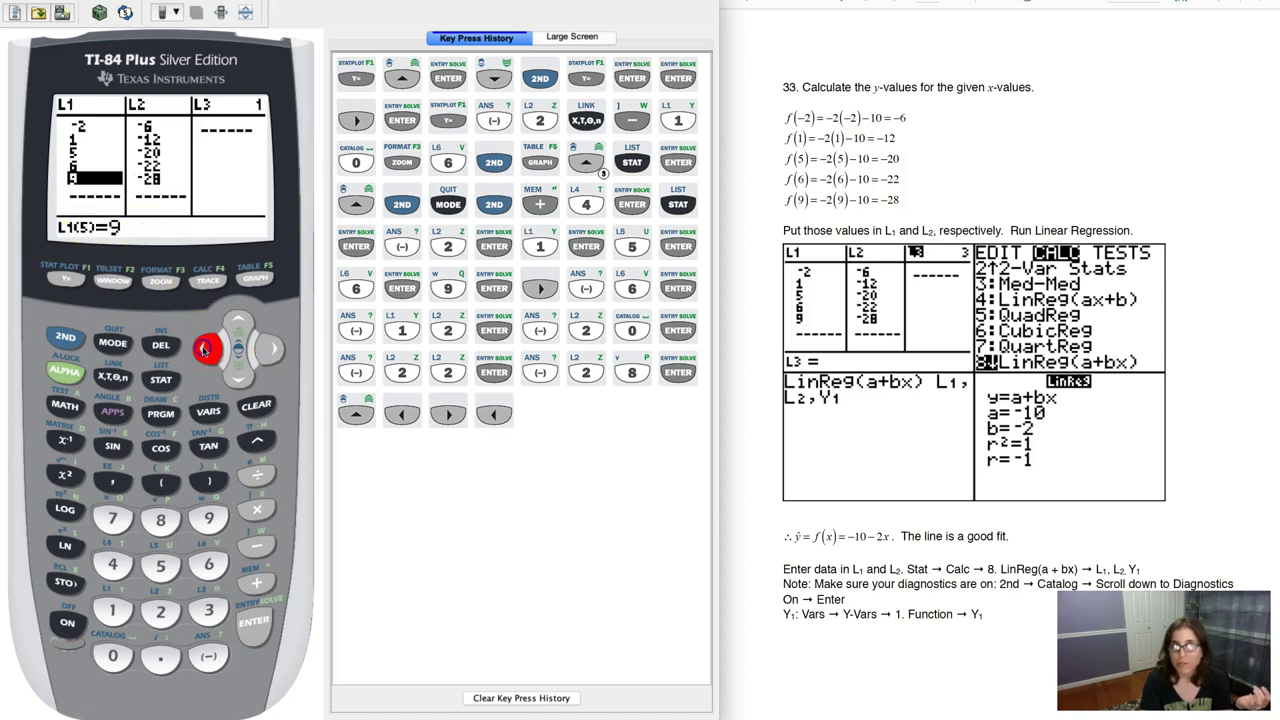
Turn Plot1 on and graph the five L1/L2 points with ZoomStat.
click(66, 337)
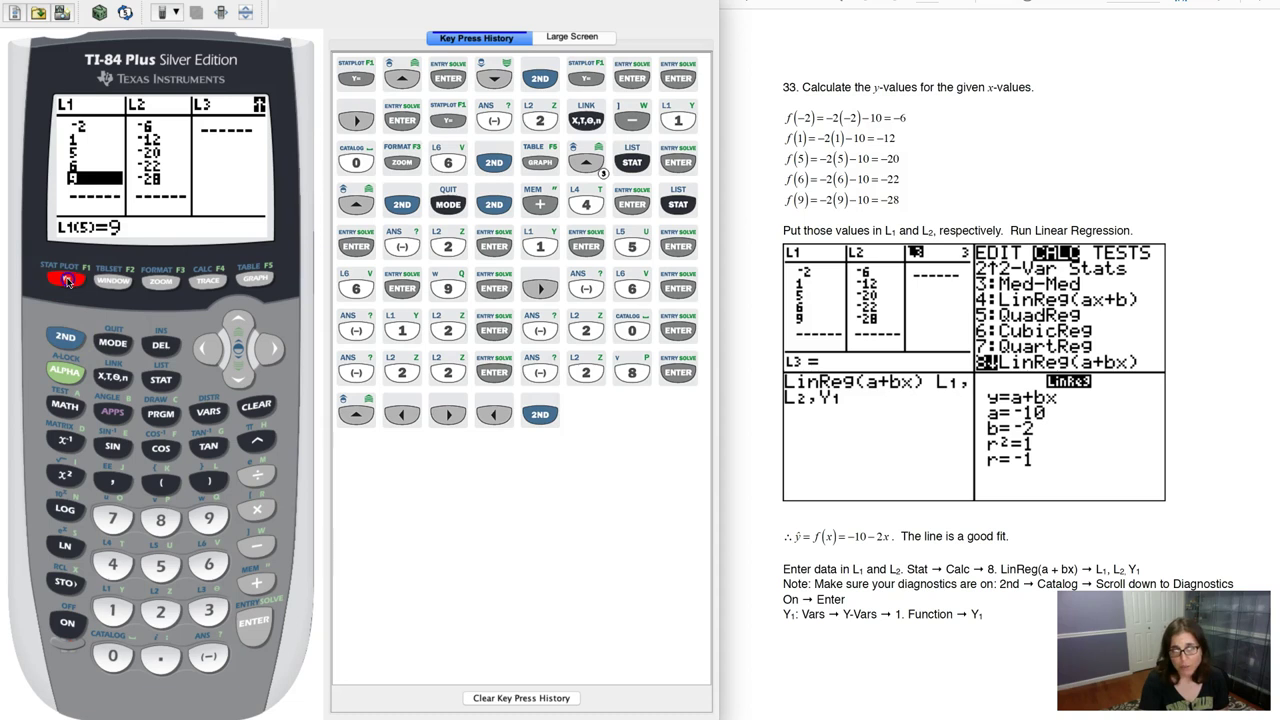
click(66, 278)
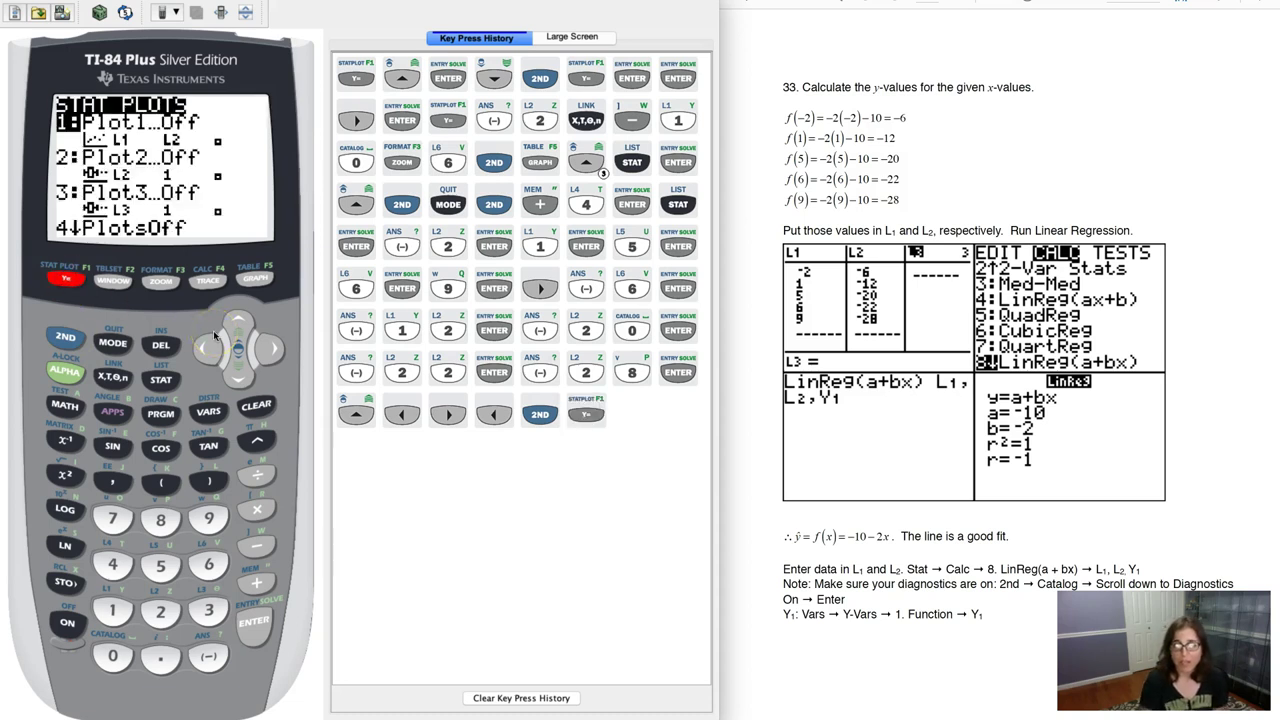
click(255, 625)
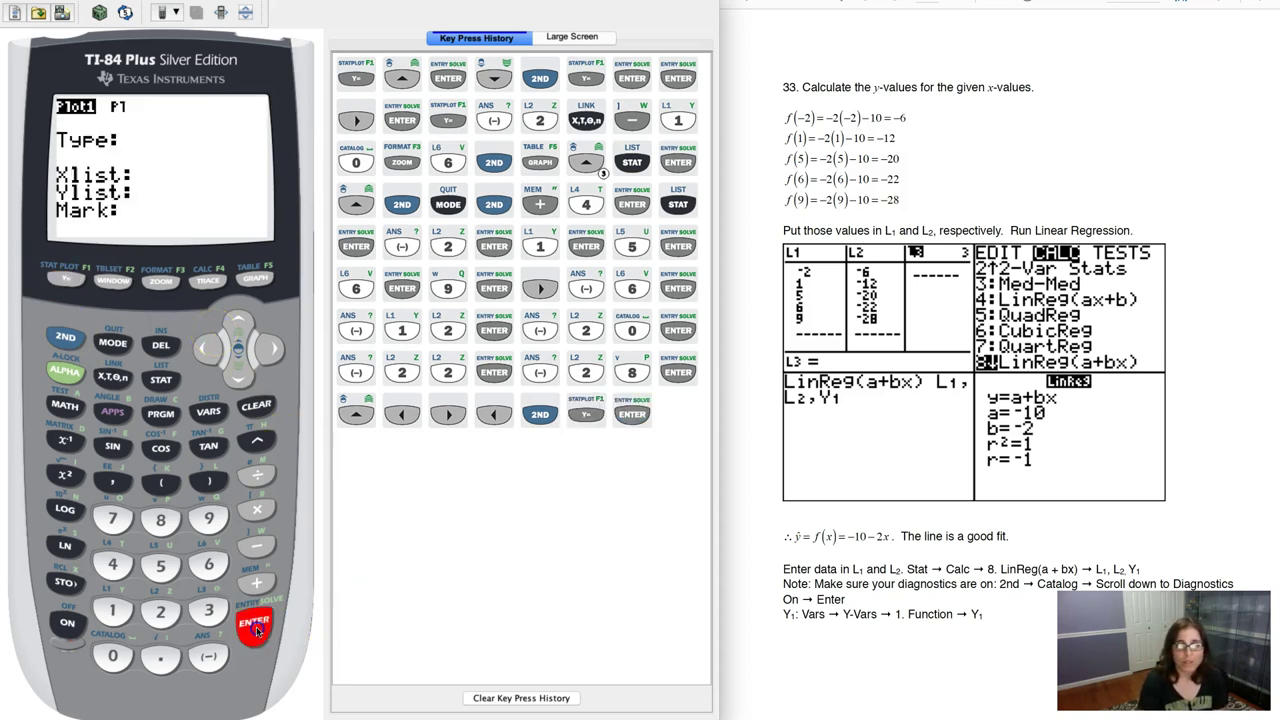
click(257, 640)
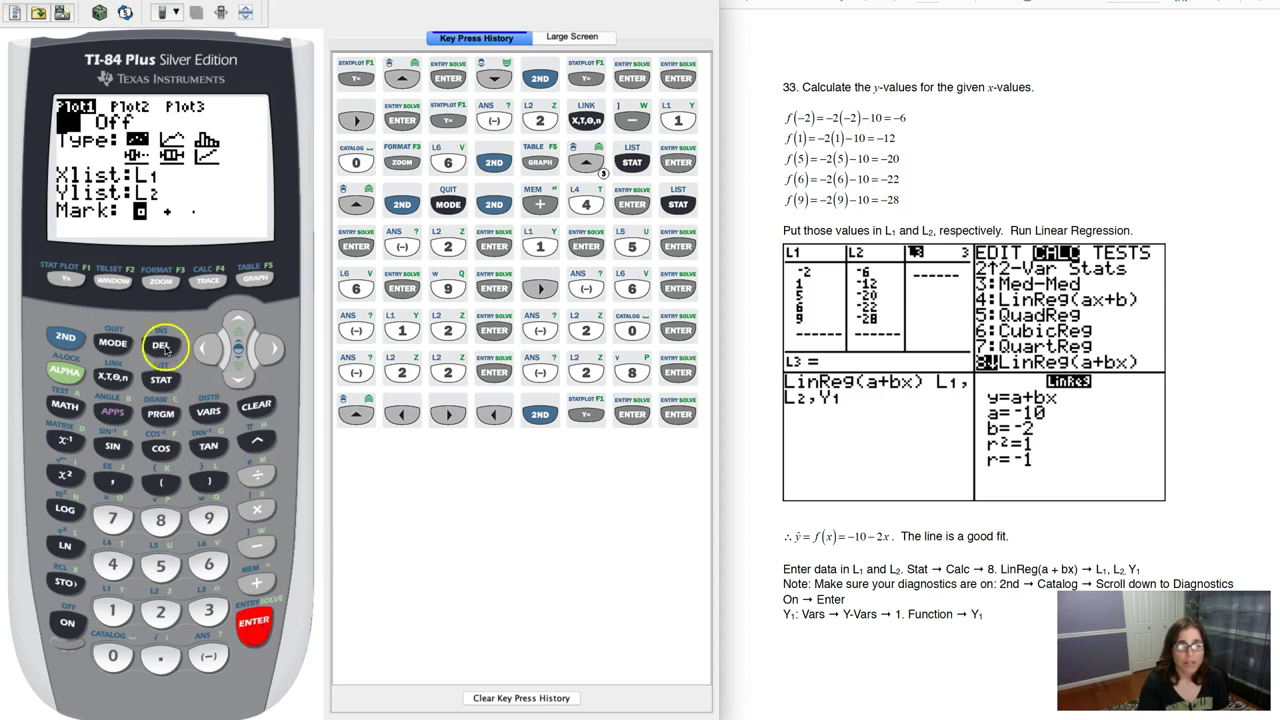
click(160, 281)
click(209, 520)
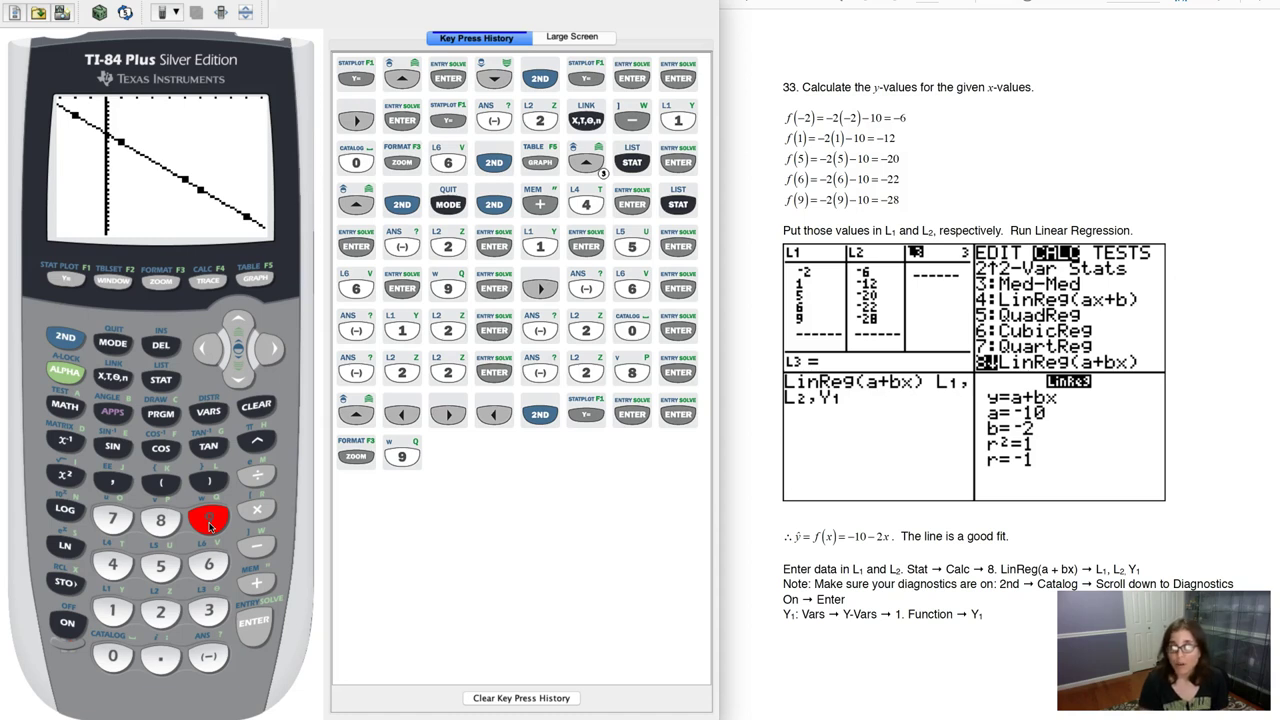
click(66, 337)
Clear the home screen and type LinReg(a+bx) L1, L2, from STAT CALC.
click(113, 343)
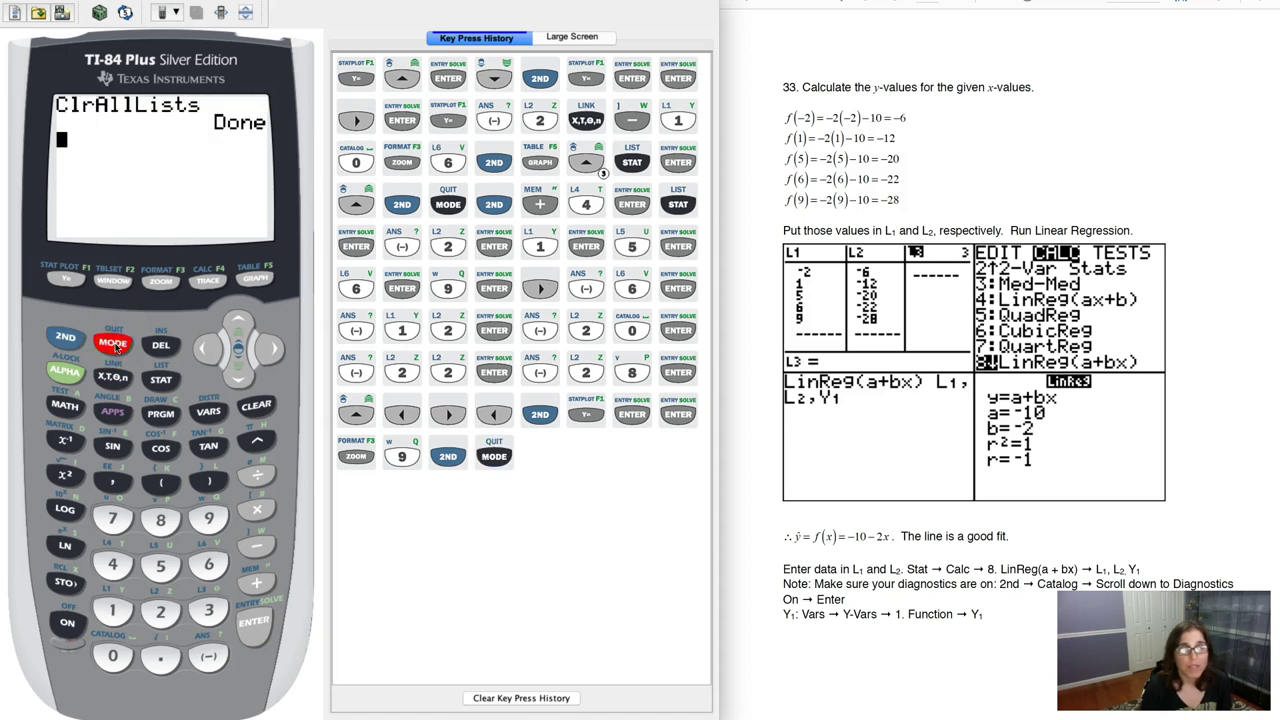
click(255, 407)
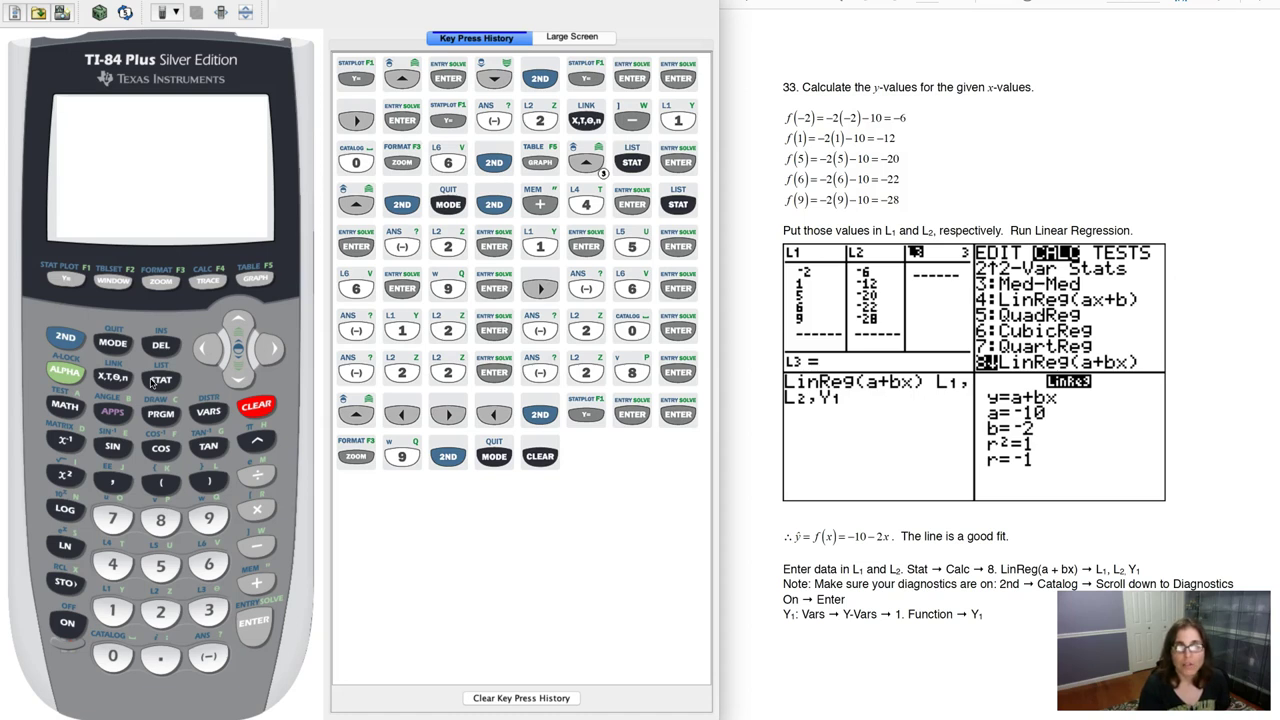
click(160, 380)
click(270, 356)
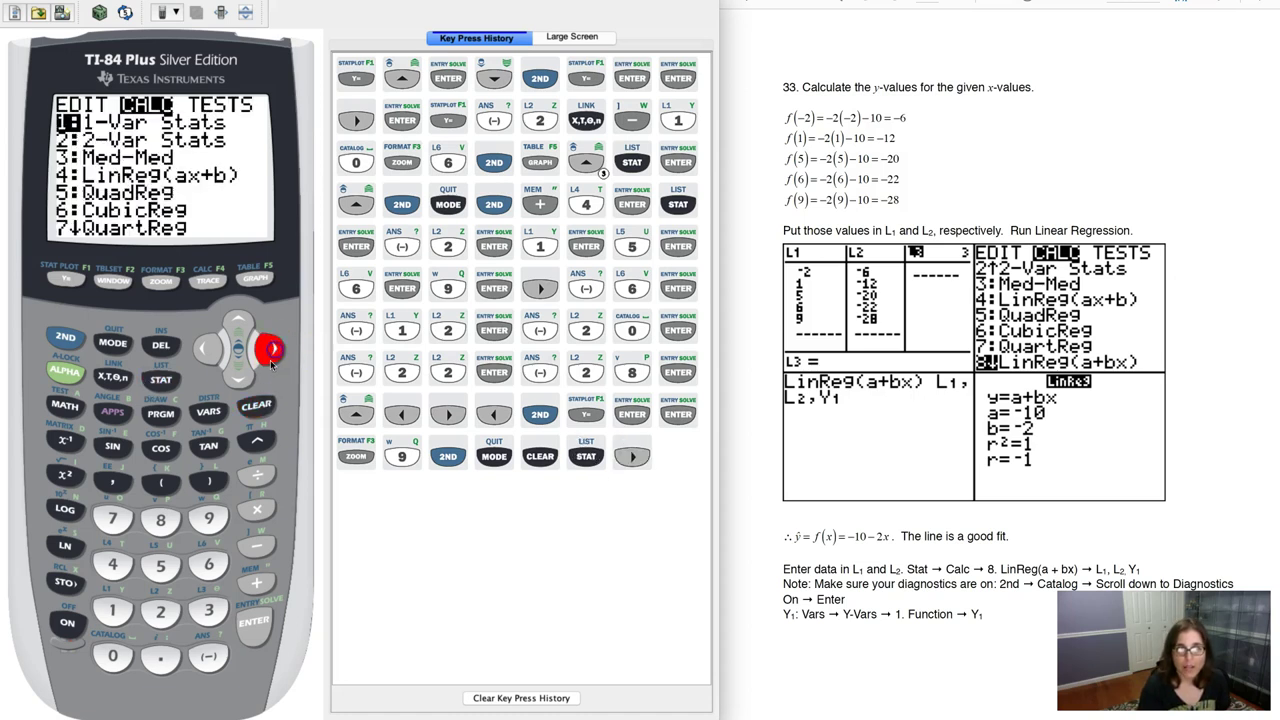
click(160, 520)
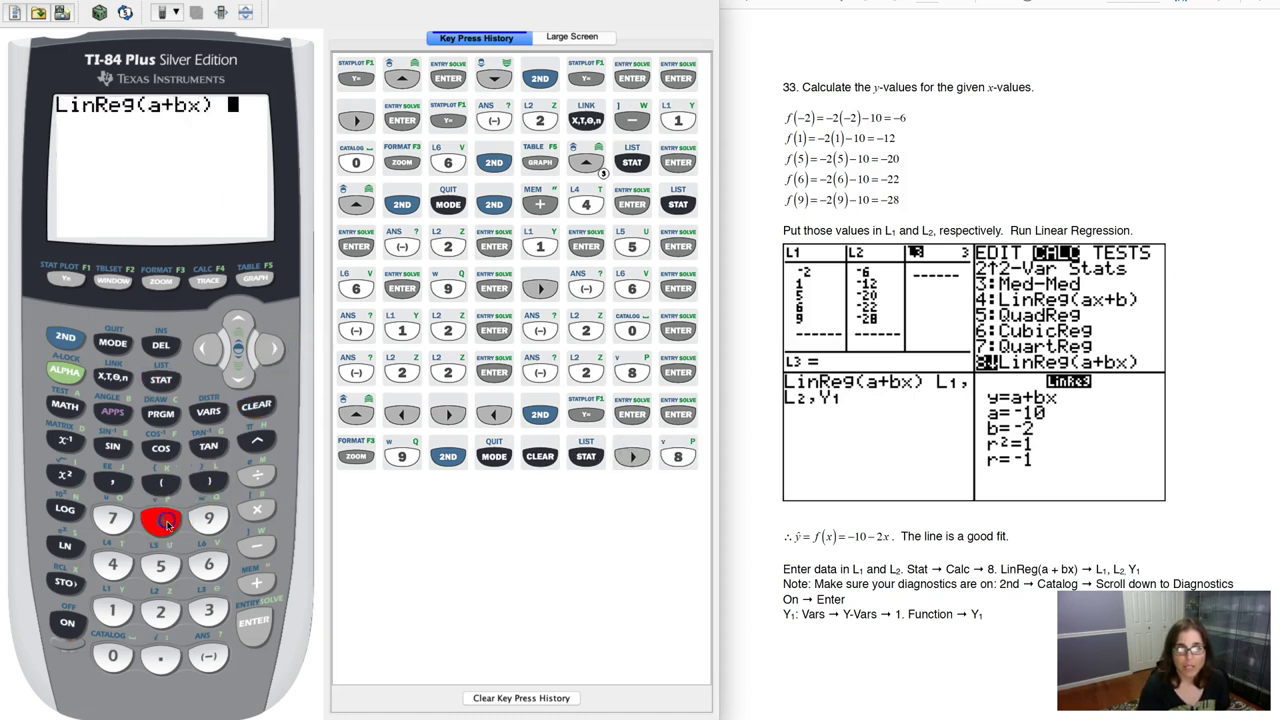
click(65, 340)
key(1)
key(comma)
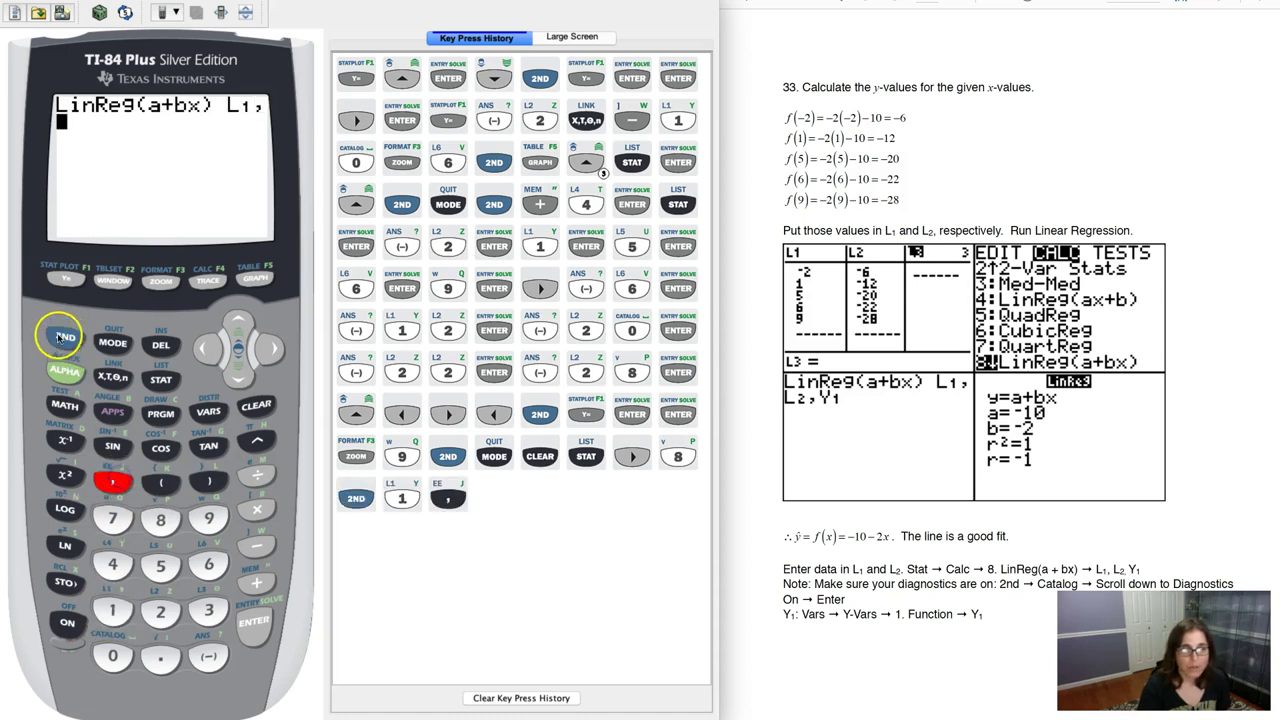
click(60, 337)
click(160, 611)
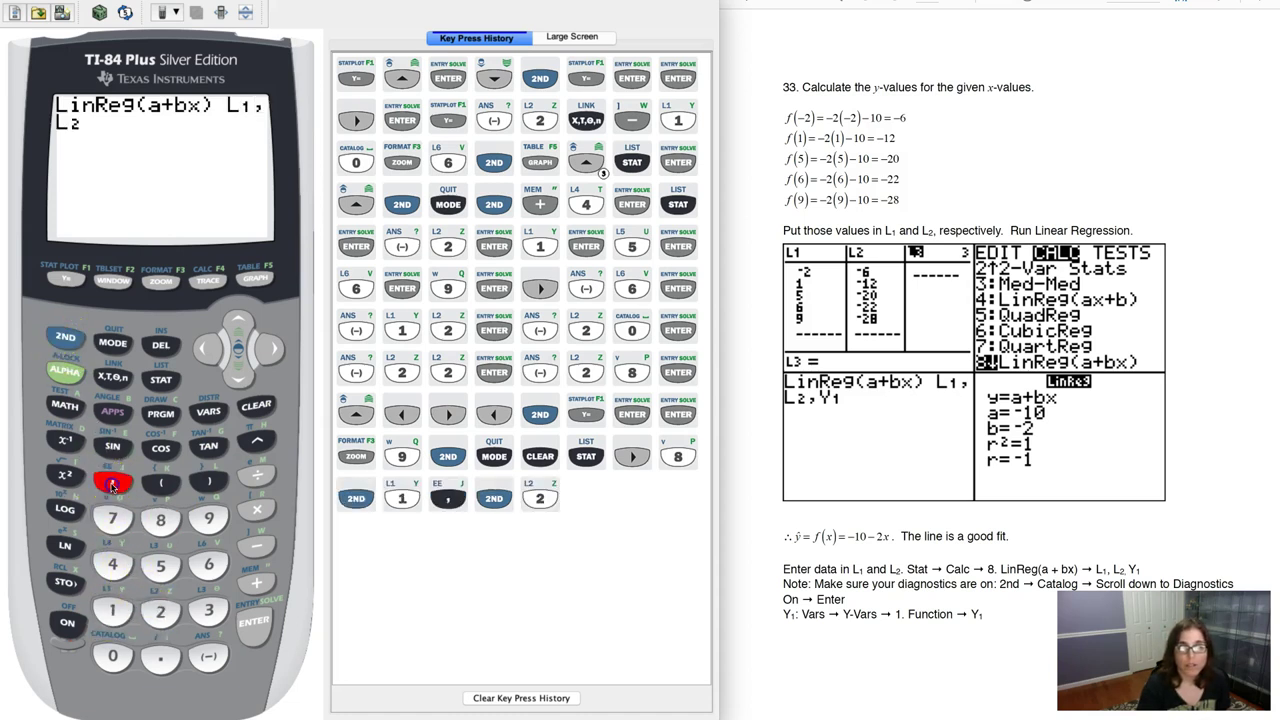
click(112, 484)
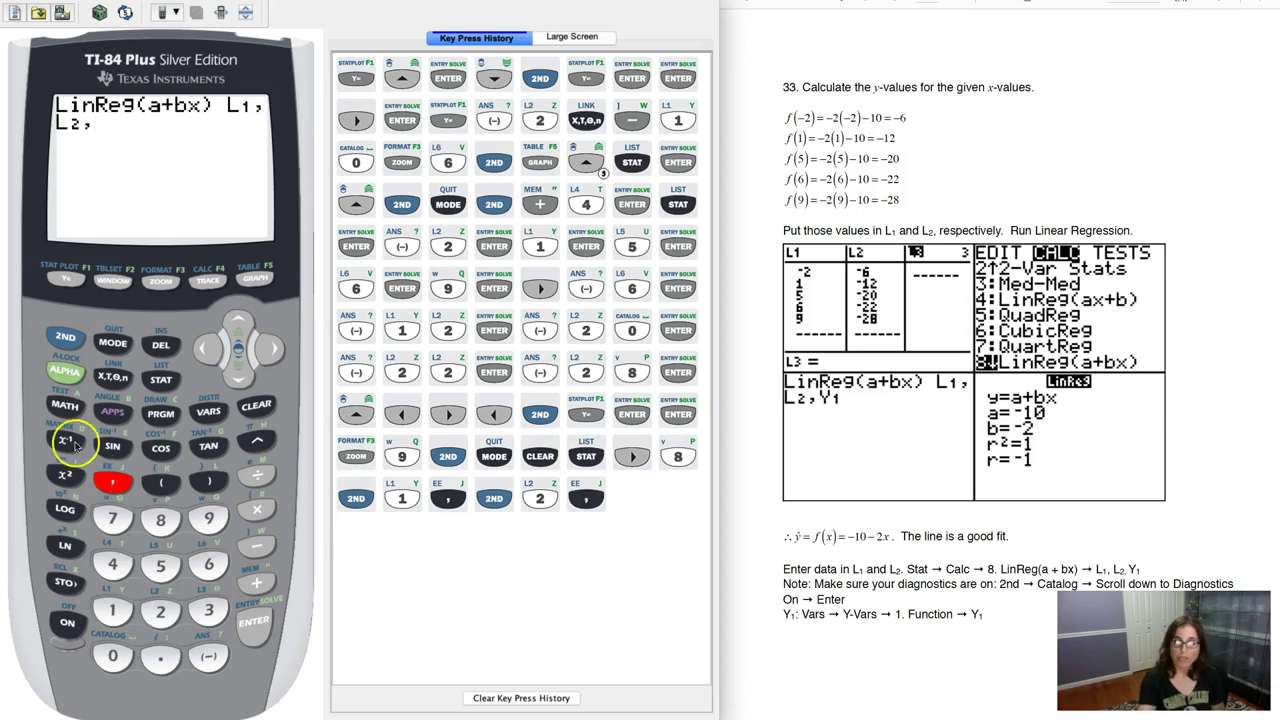
Check the Y1 equation in the Y= editor and return to the home screen.
click(73, 281)
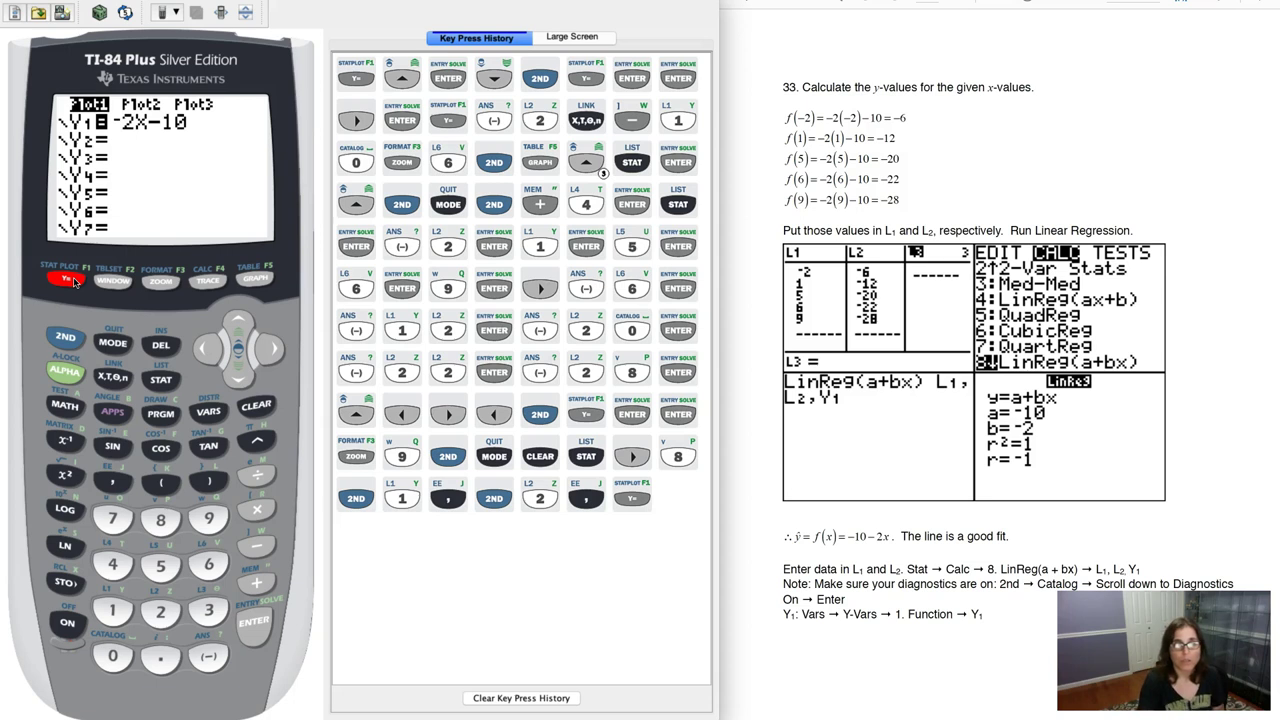
click(66, 340)
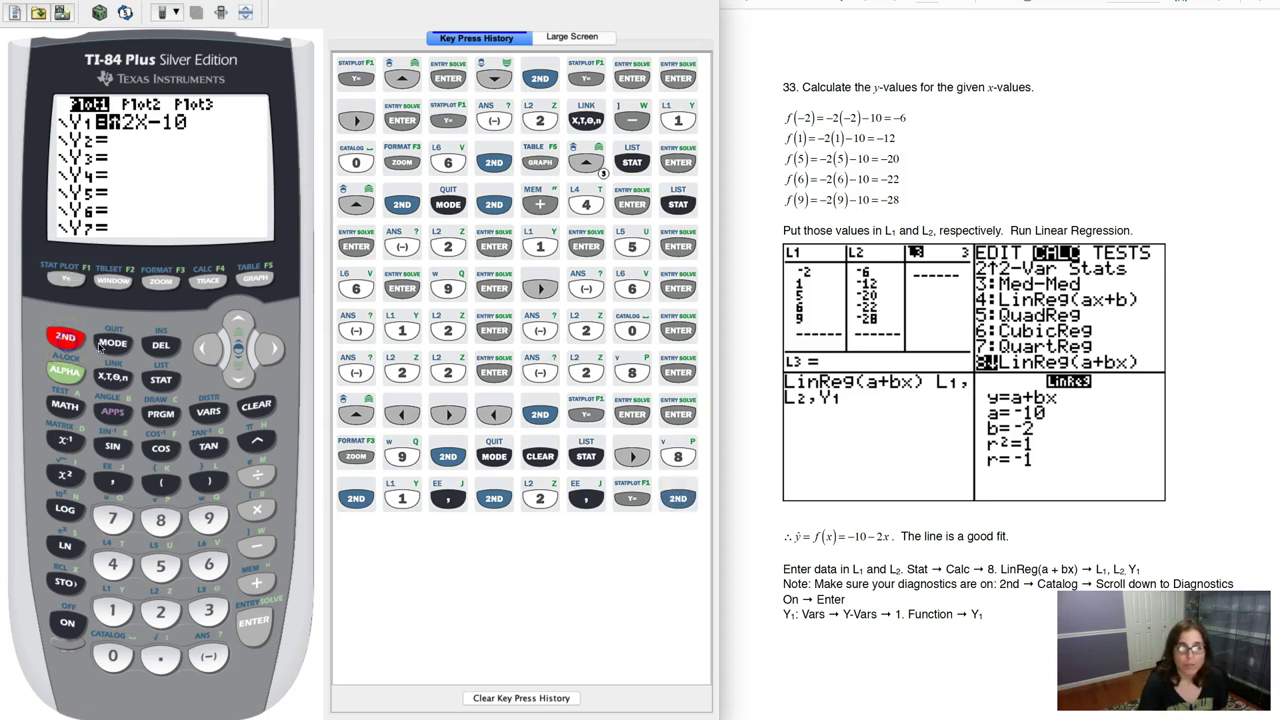
click(112, 343)
click(201, 400)
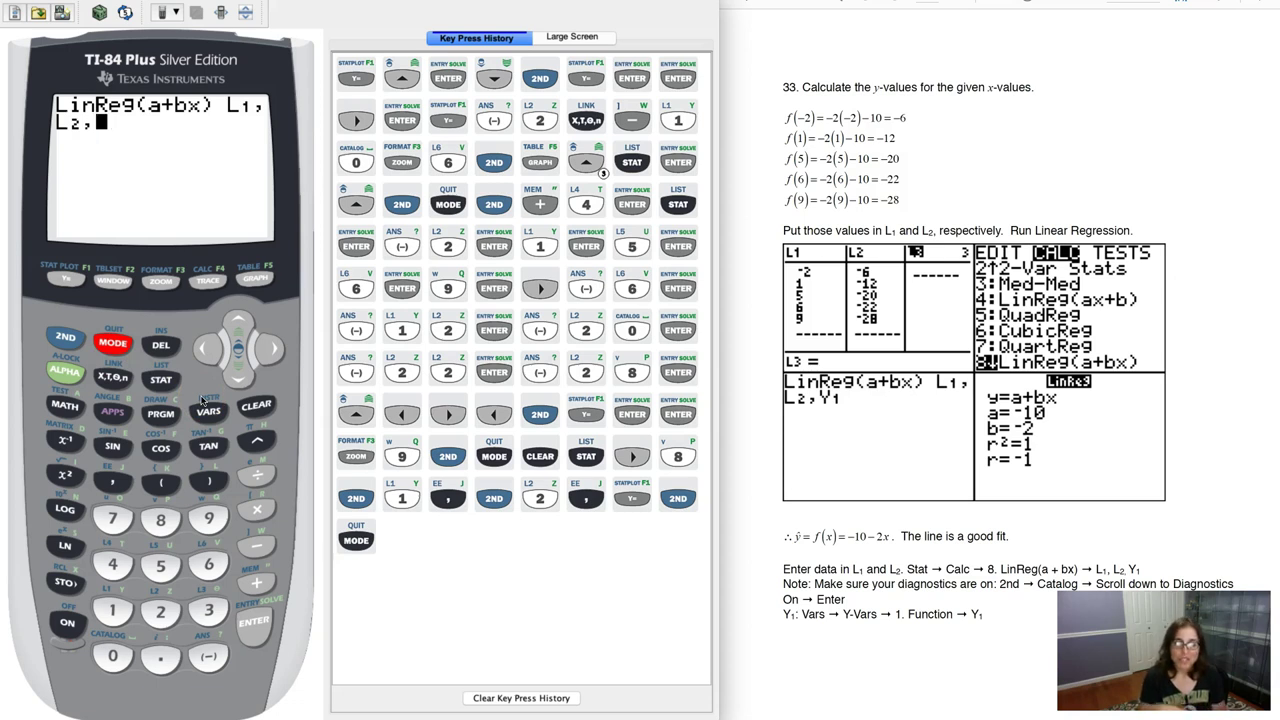
click(205, 412)
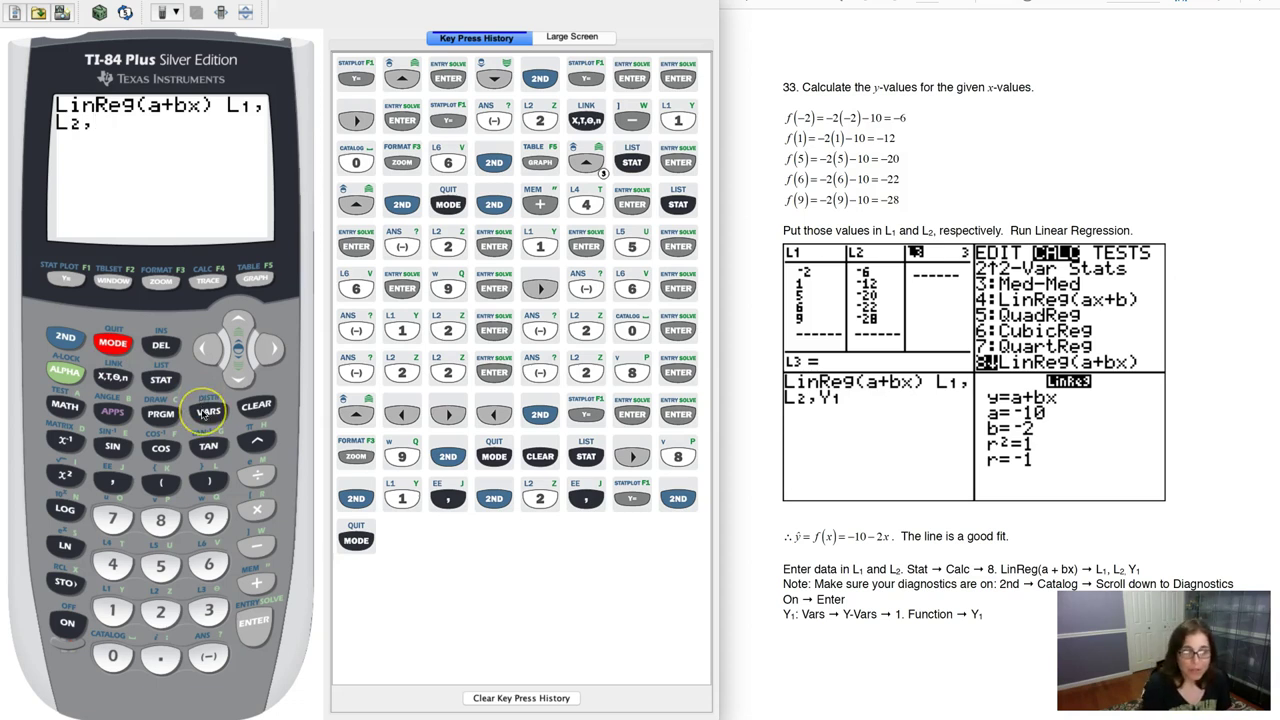
Add Y2 from Y-VARS Function as the storage target and run LinReg(a+bx).
click(271, 348)
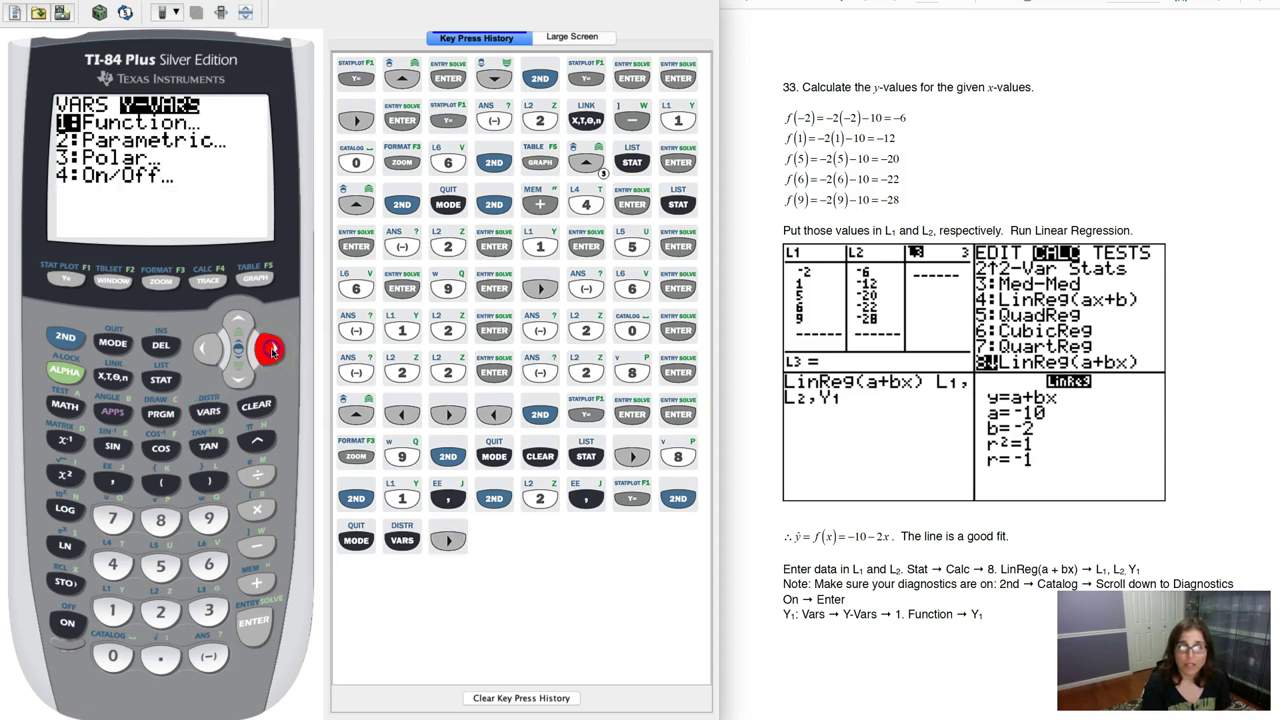
click(252, 622)
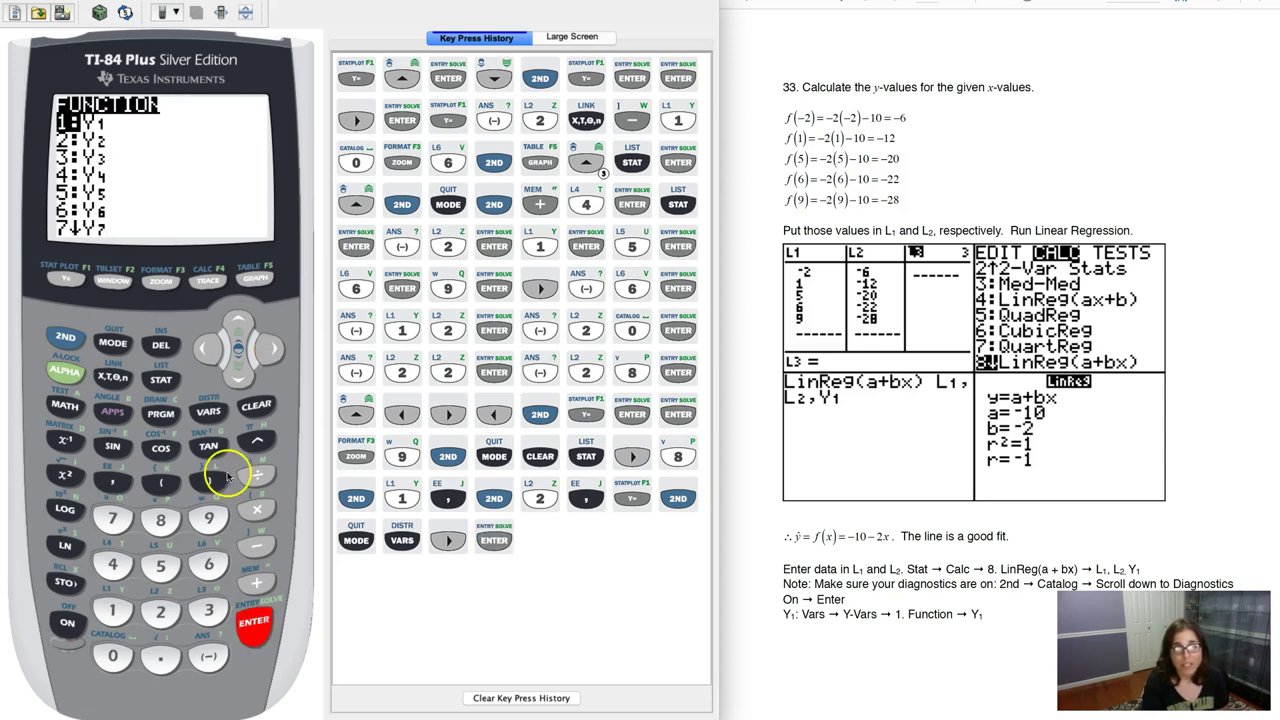
click(238, 377)
click(258, 623)
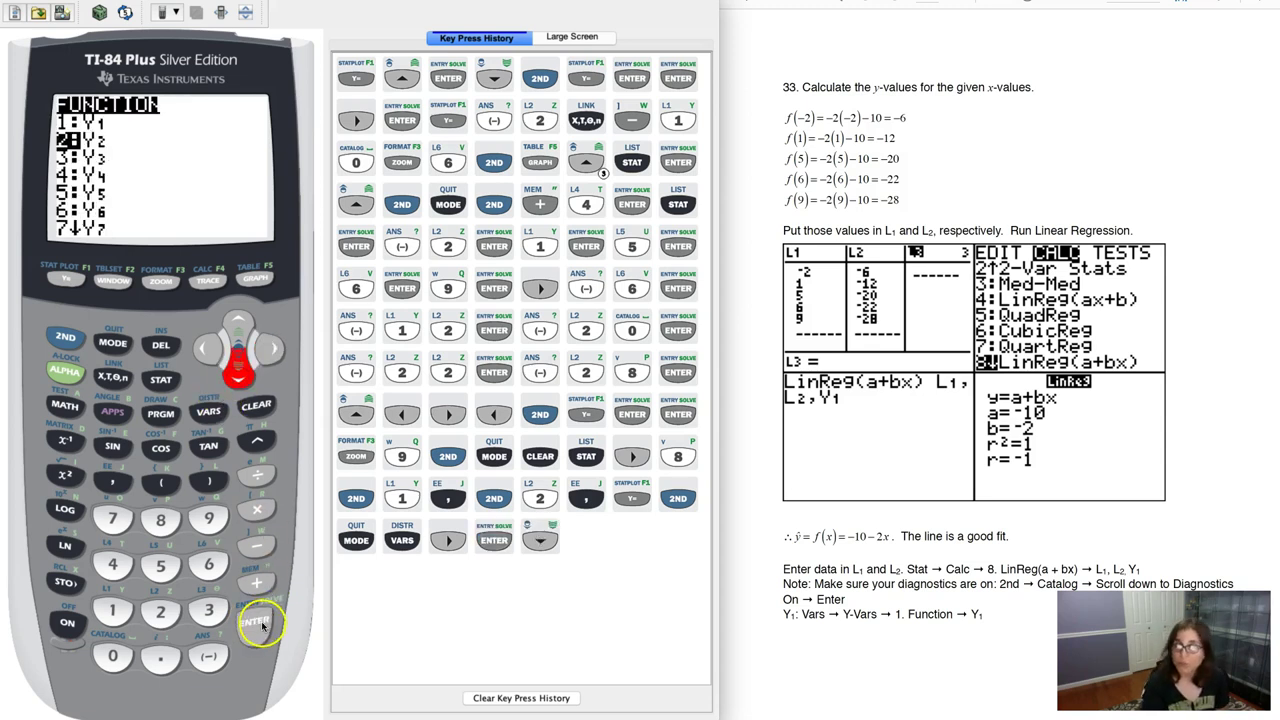
click(258, 623)
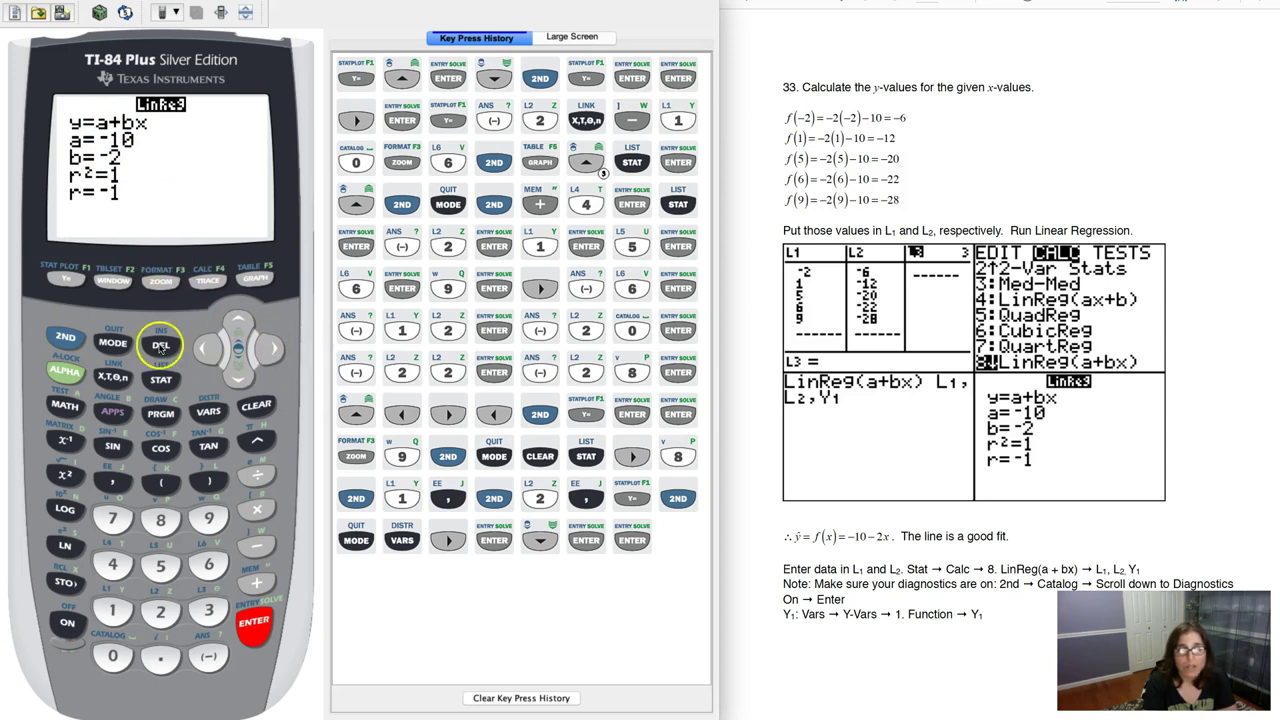
Check Y1=-2X-10 and Y2=-10+-2X, then graph both lines over the five-point scatter plot.
click(62, 279)
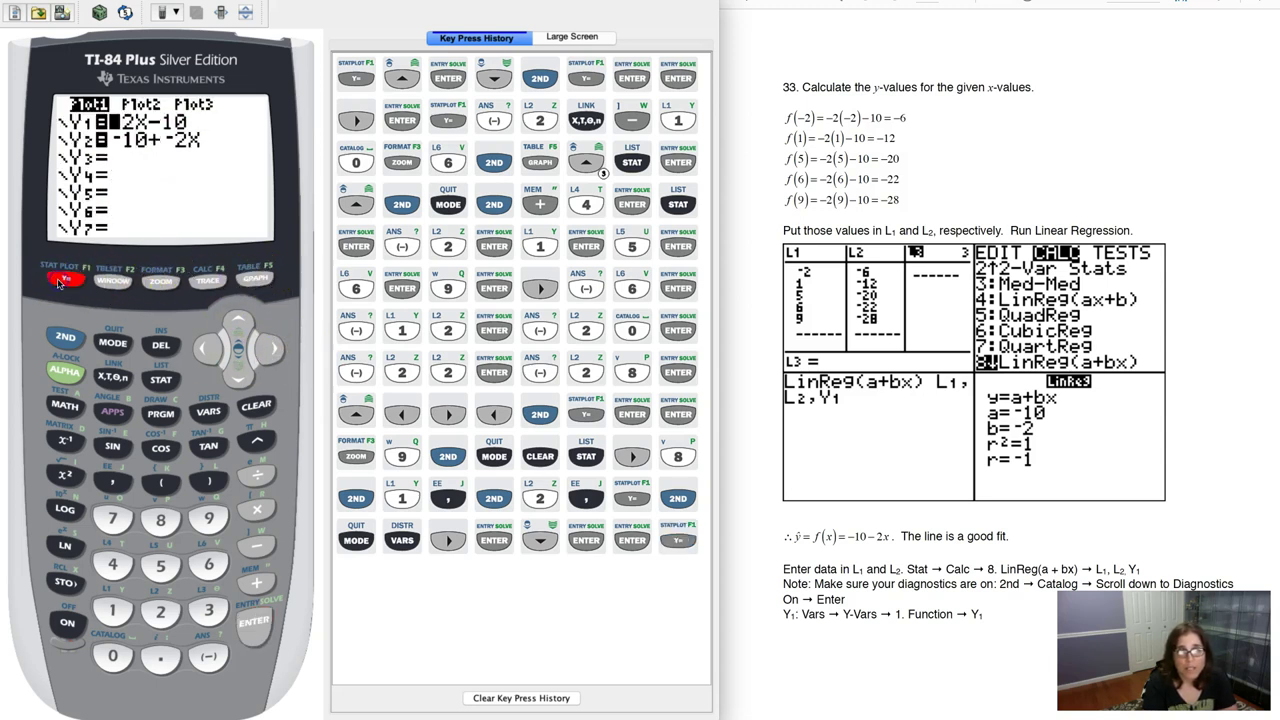
click(481, 297)
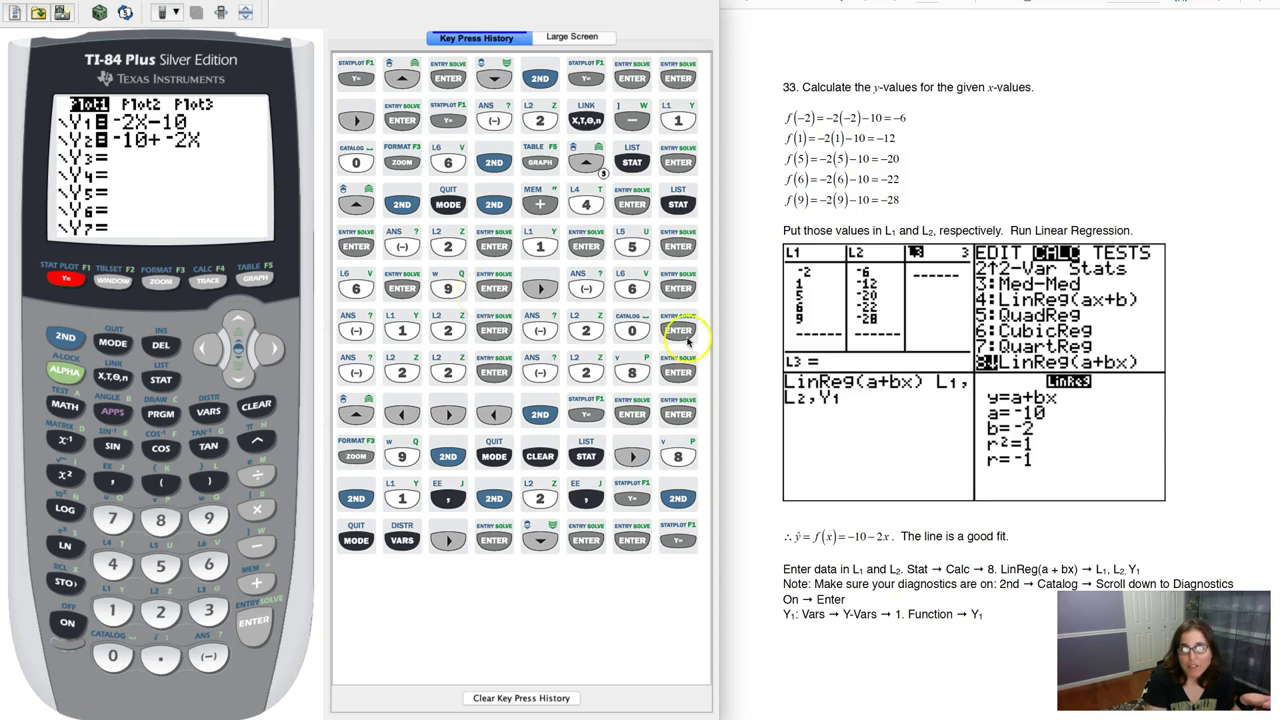
click(253, 280)
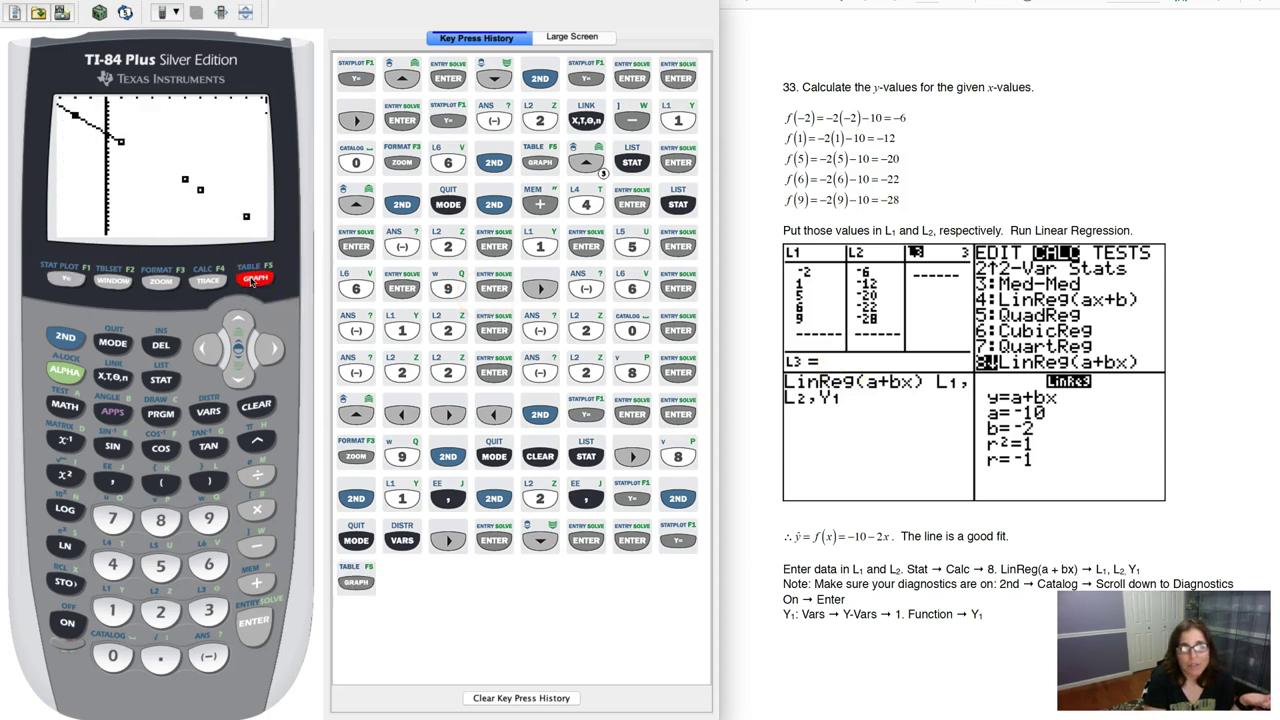